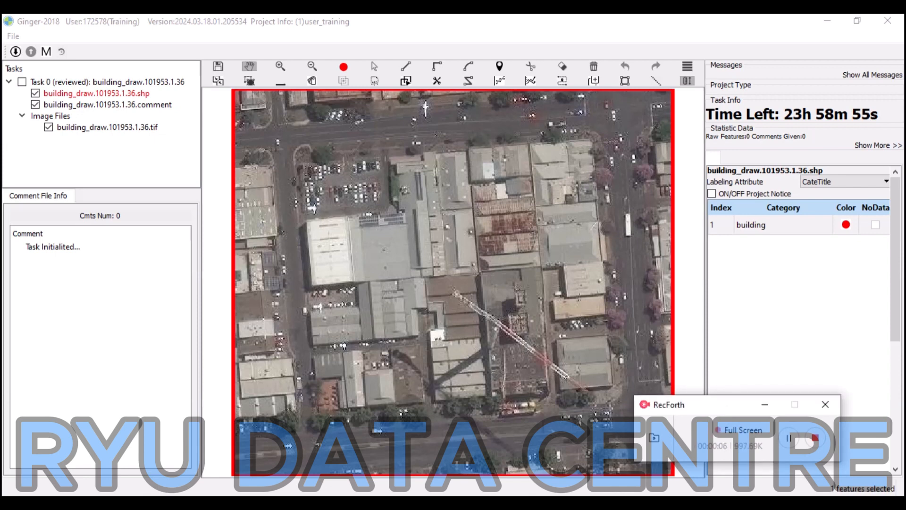
Outline the whole central city block as one right-angled building polygon, leaving out the car park at its northwest corner.
left_click_drag(714, 403, 769, 406)
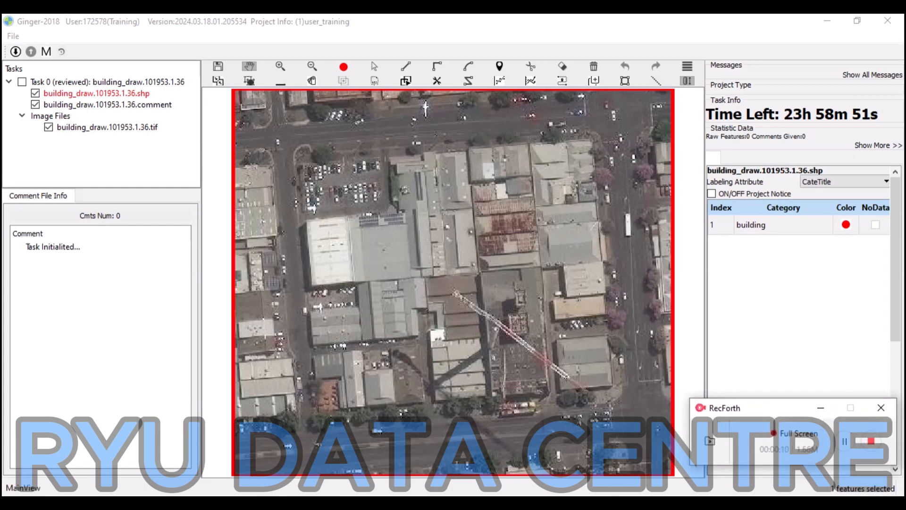
left_click_drag(519, 293, 507, 299)
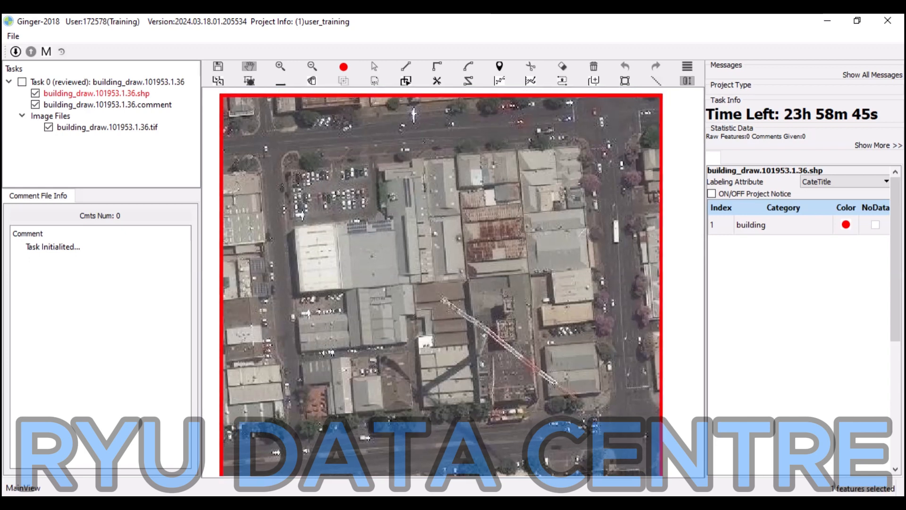
key("space")
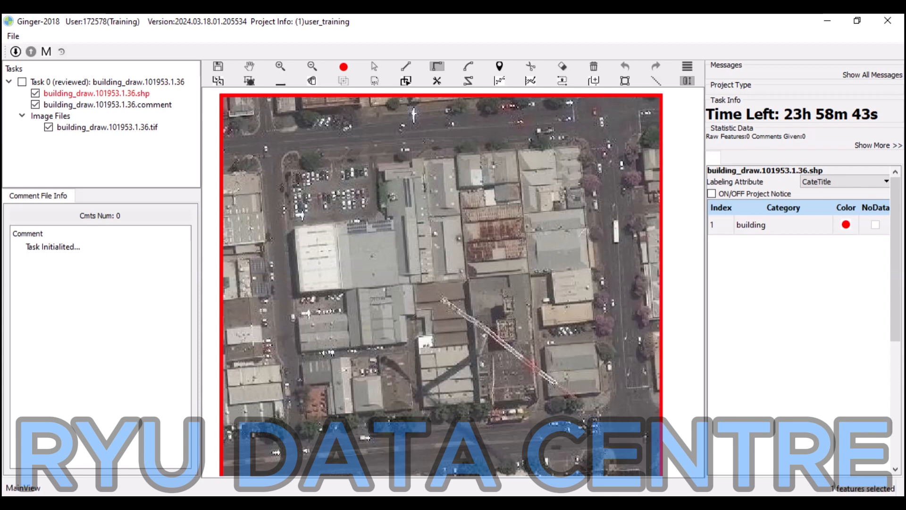
left_click(376, 163)
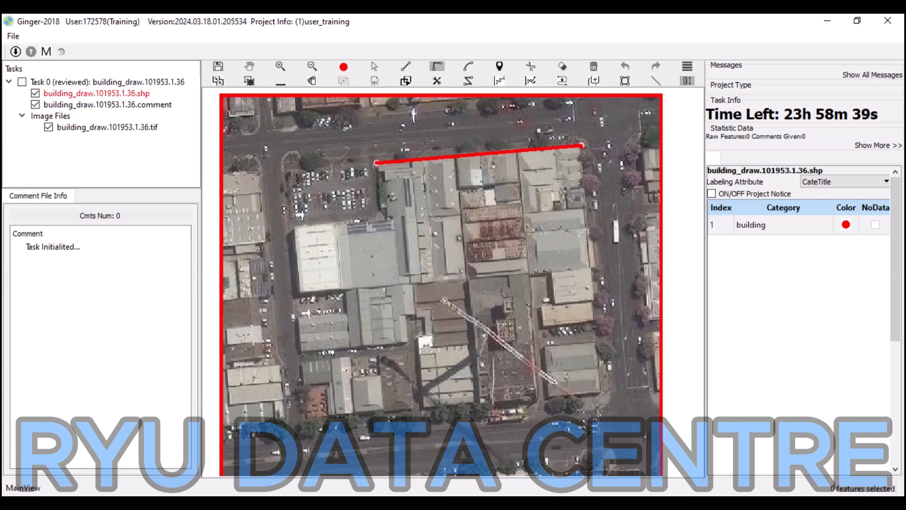
left_click(581, 145)
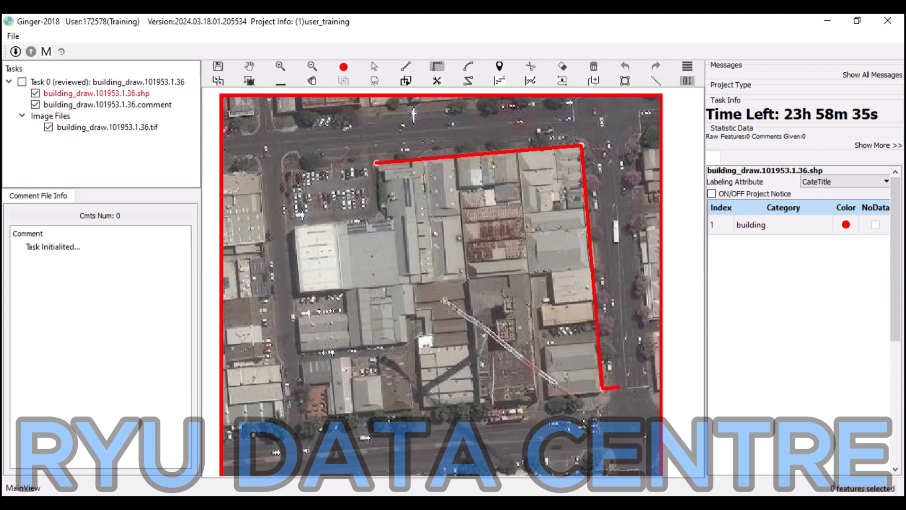
left_click(603, 394)
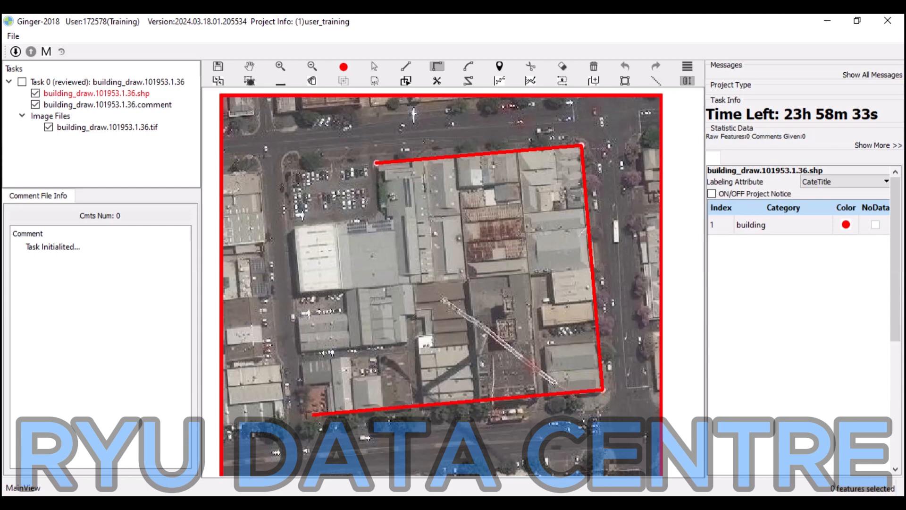
left_click(305, 415)
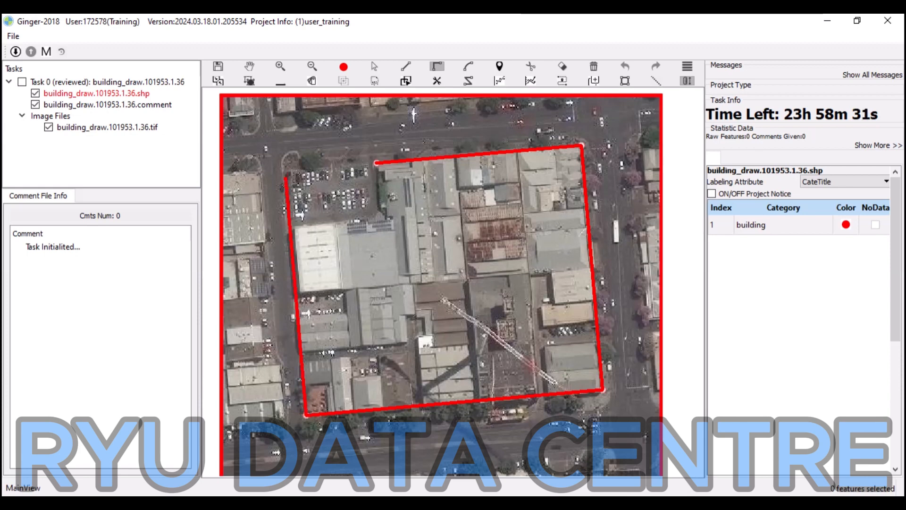
left_click(289, 228)
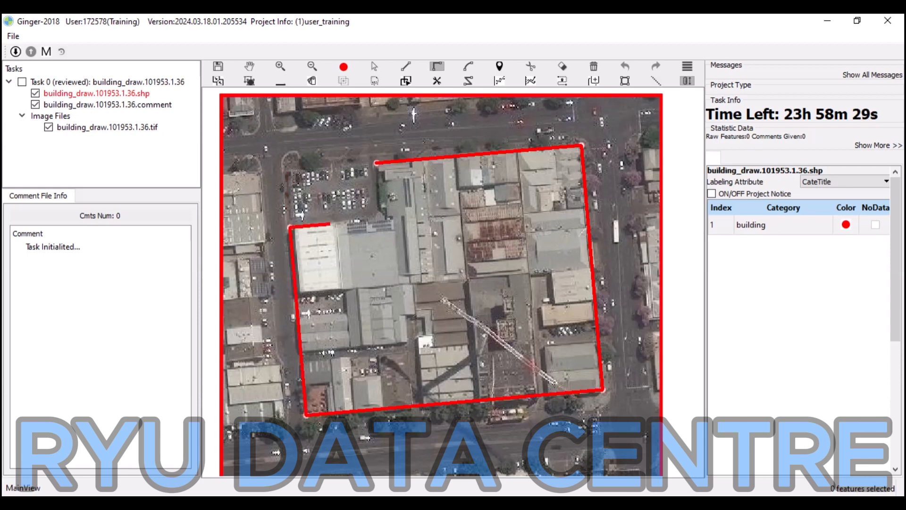
left_click(381, 219)
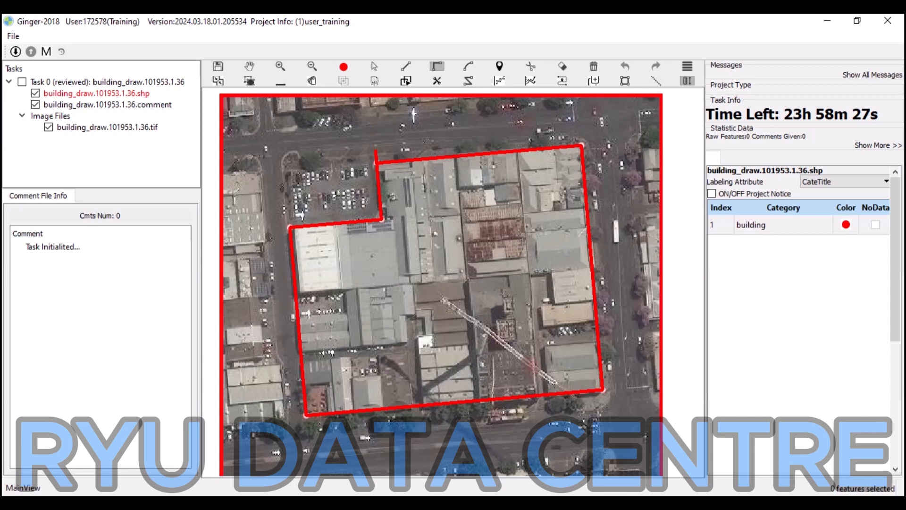
left_click(377, 163)
key("Escape")
left_click_drag(451, 283, 474, 263)
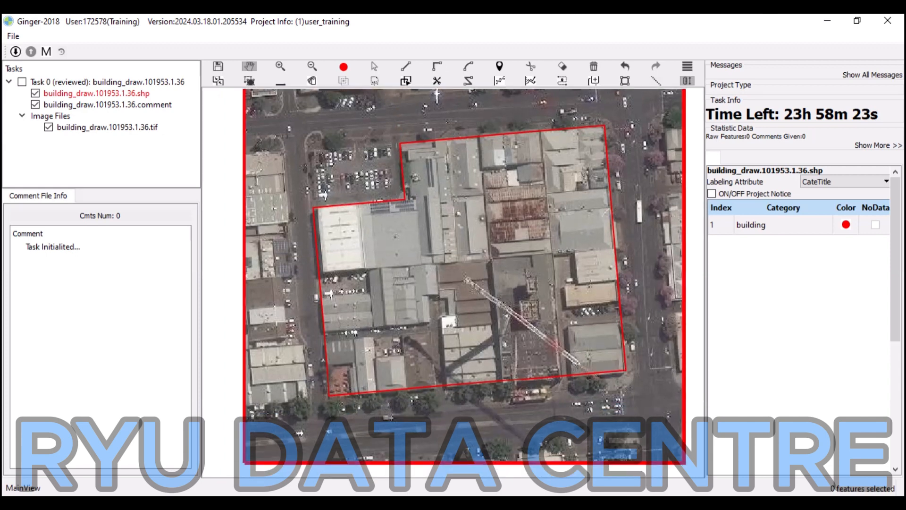
key("r")
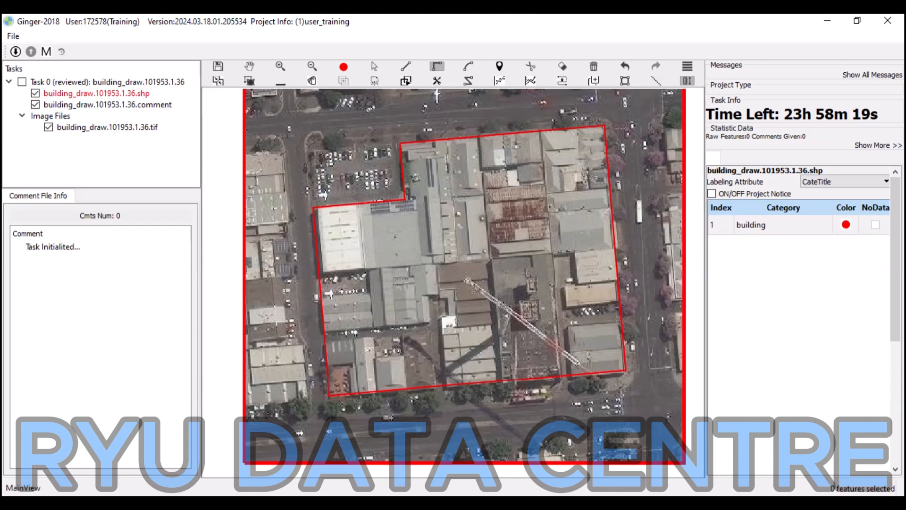
left_click(318, 272)
left_click(369, 268)
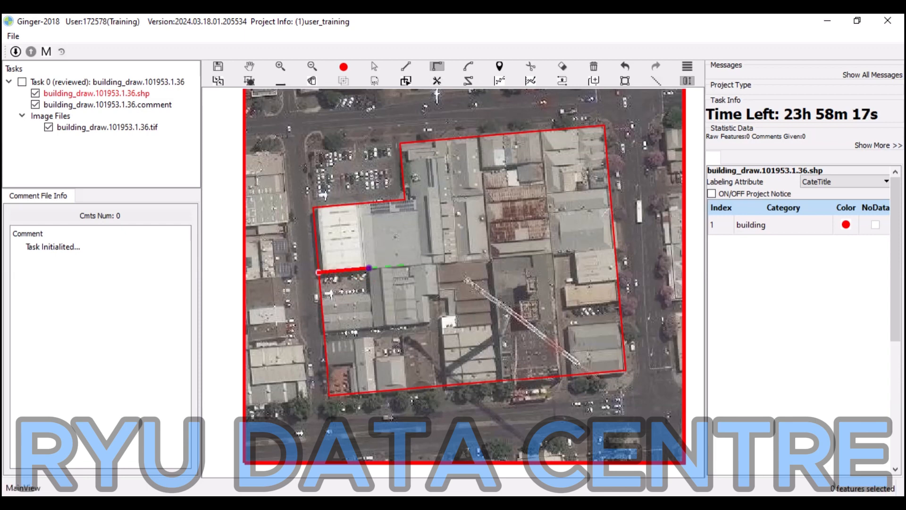
key("Escape")
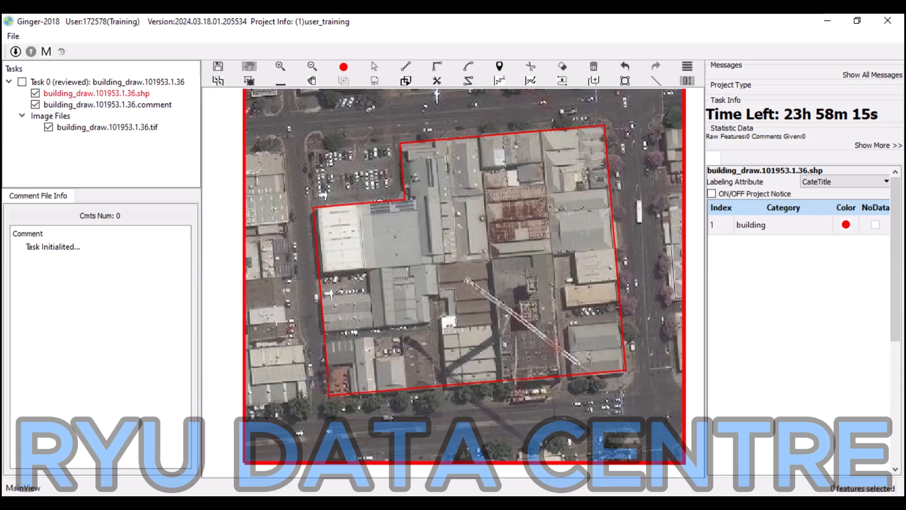
key("Escape")
Draw a right-angled dividing line from the block's west edge across its middle, around the southeast corner building and out past the south edge.
key("r")
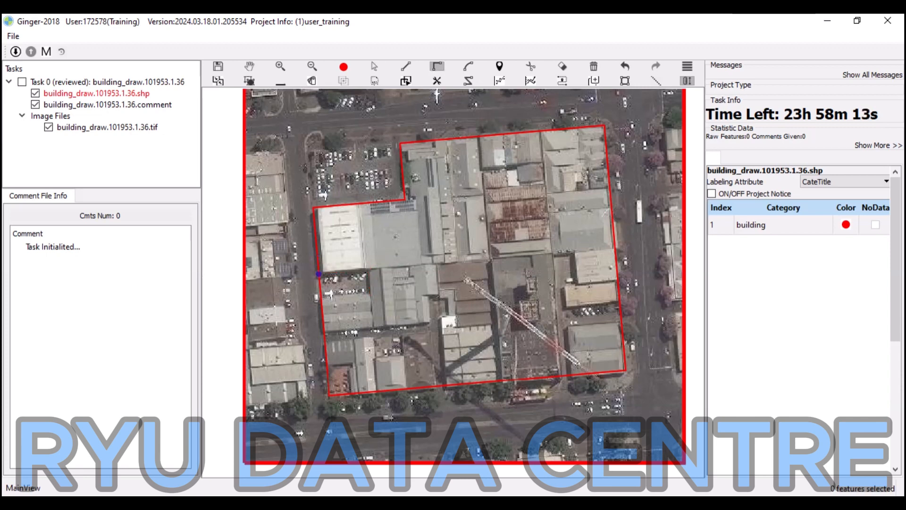
left_click(318, 272)
left_click(633, 245)
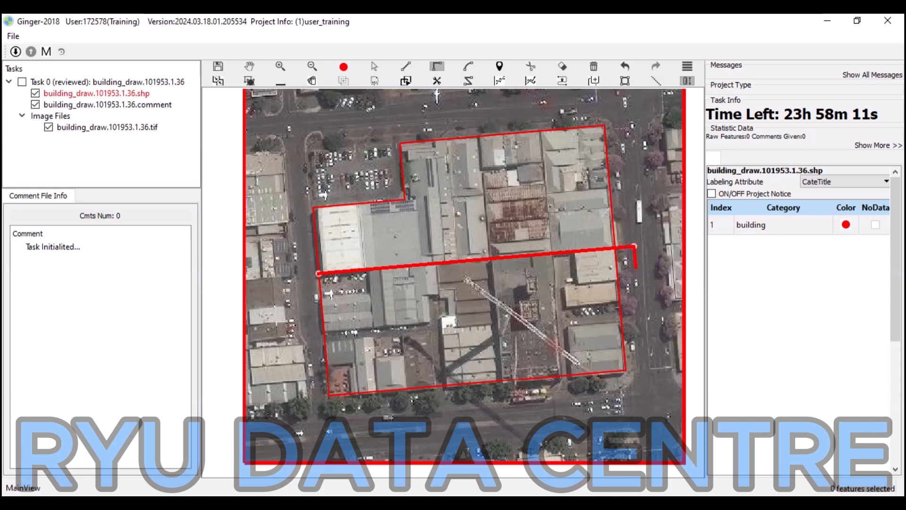
left_click(640, 318)
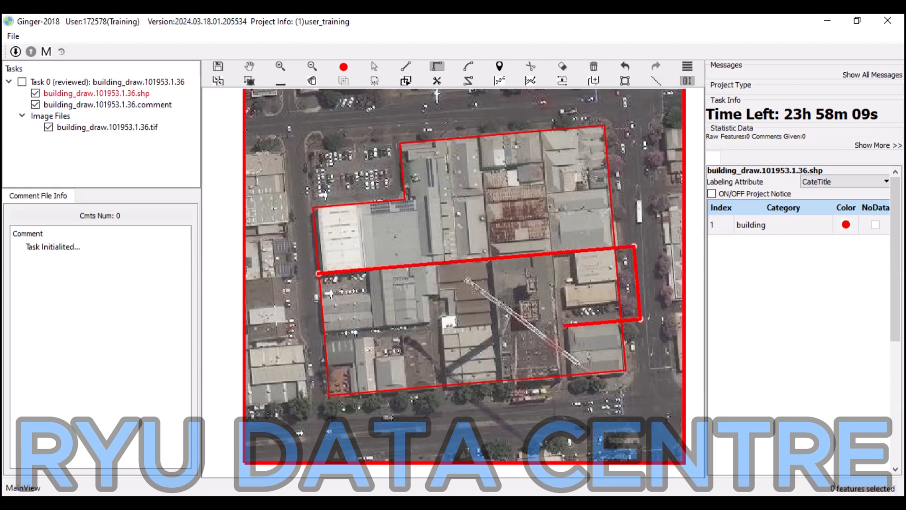
left_click(565, 325)
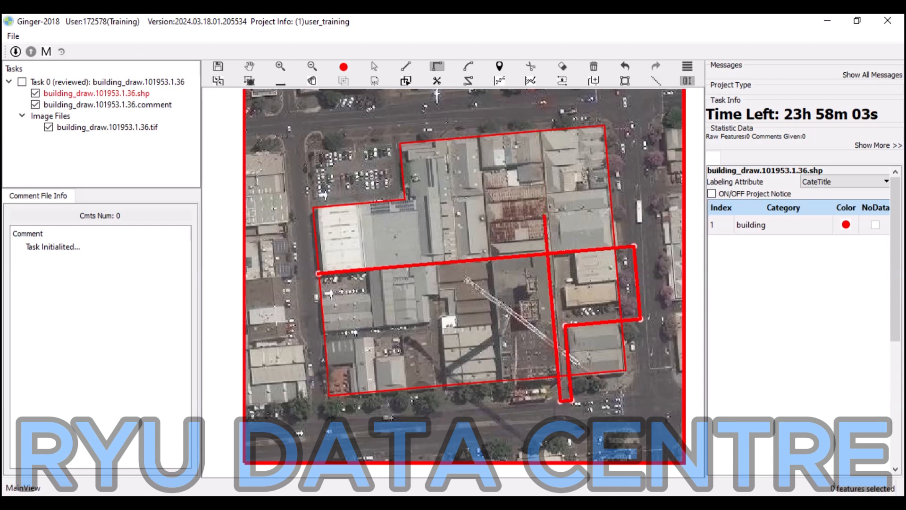
left_click(563, 401)
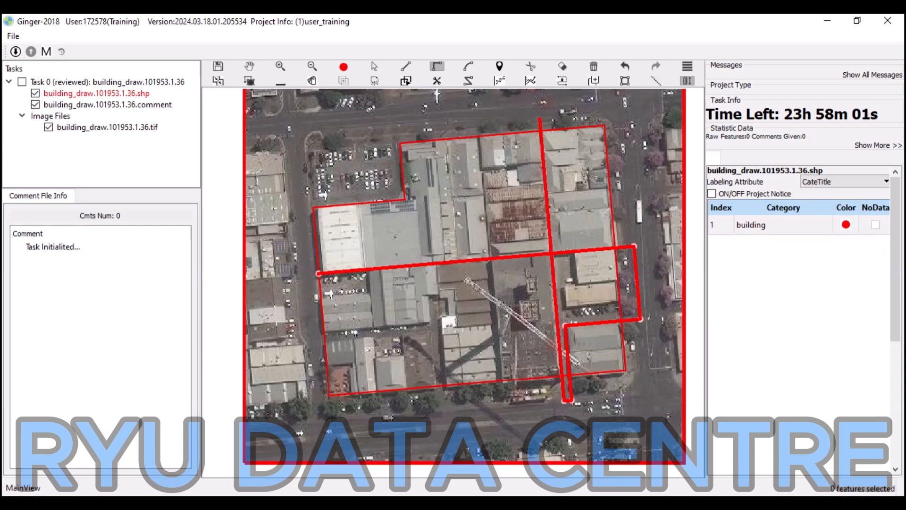
Continue the line north and south along the gaps between the building columns, and split the block polygon along it.
left_click(539, 115)
left_click(477, 119)
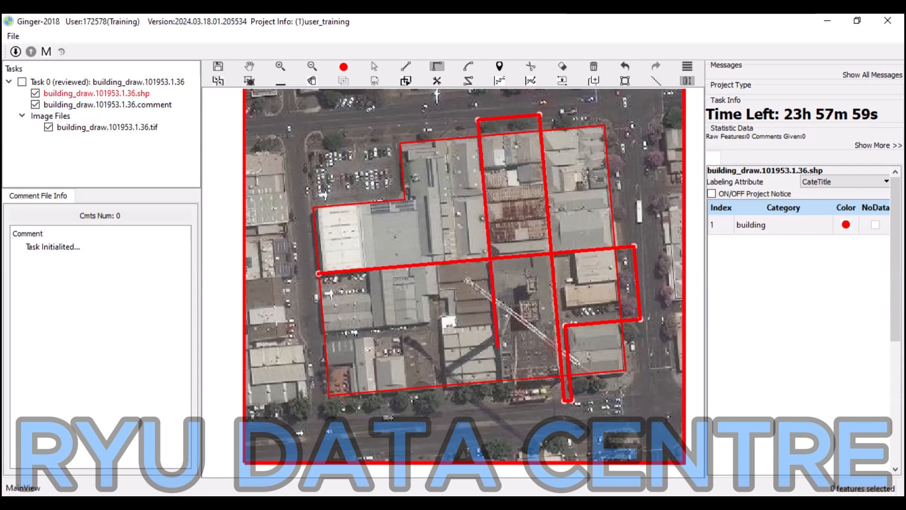
left_click(502, 403)
left_click(446, 406)
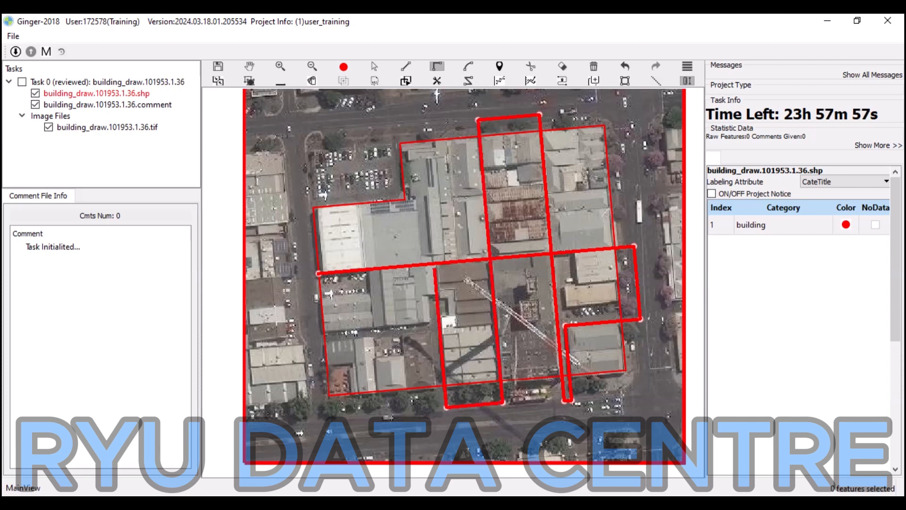
left_click(435, 246)
left_click(491, 242)
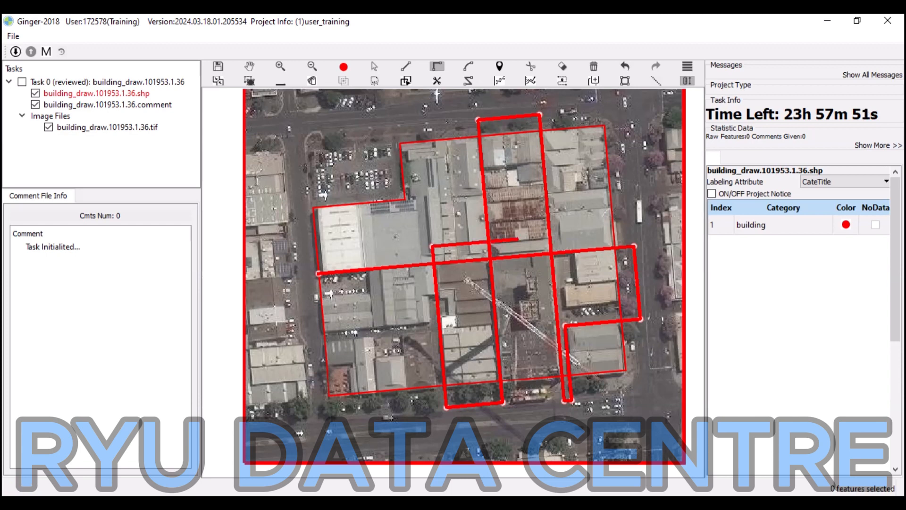
left_click(530, 66)
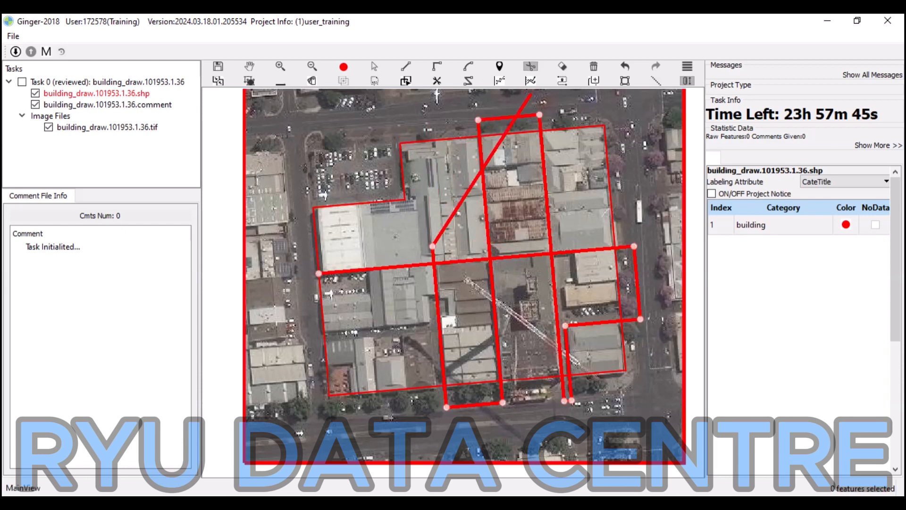
right_click(479, 143)
key("space")
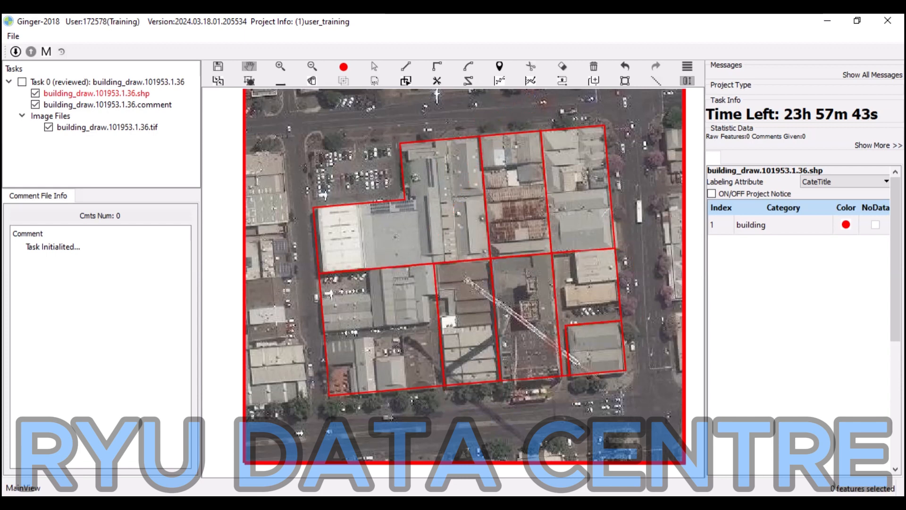
Cut the southwest polygon along both sides of the alley, separating the lower buildings from the upper ones and notching the upper part's east side.
left_click_drag(479, 144, 498, 129)
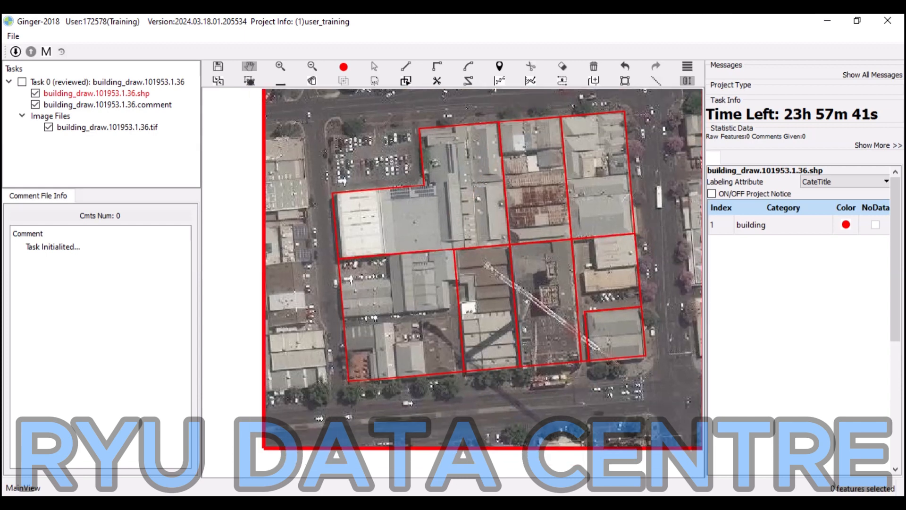
key("space")
left_click(455, 372)
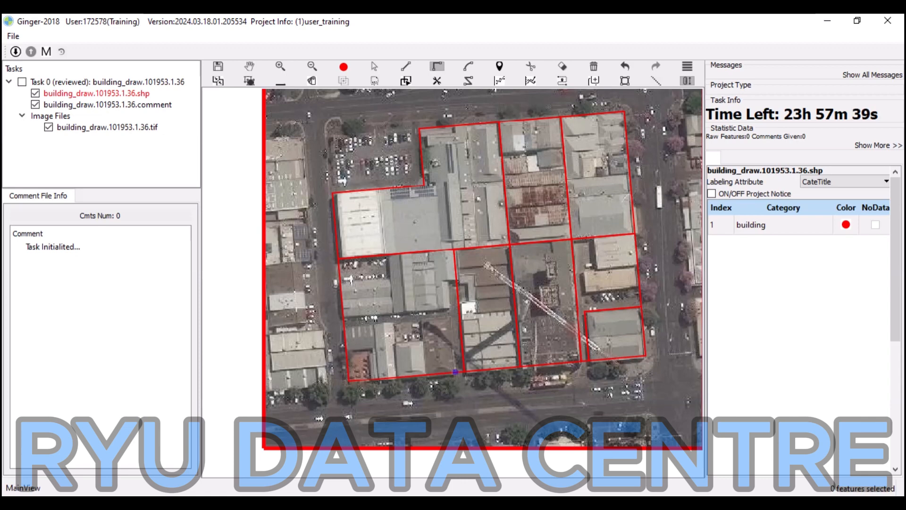
left_click(450, 315)
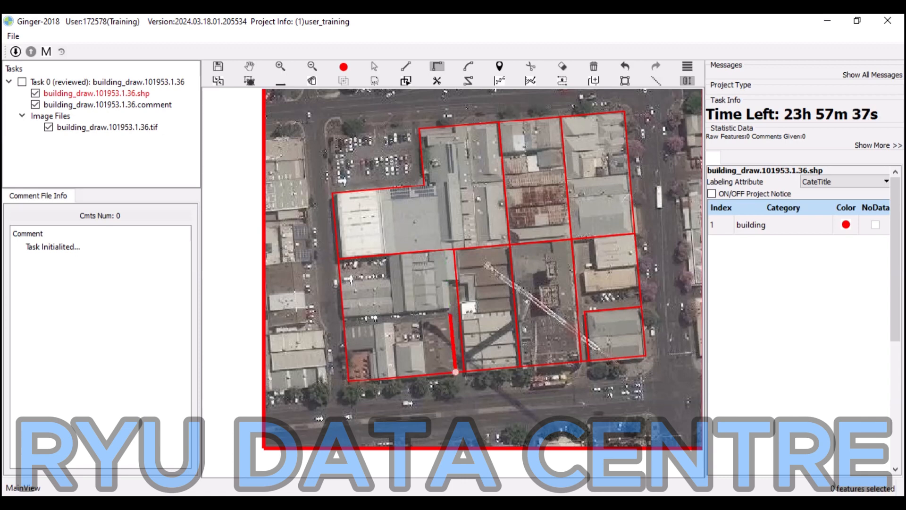
left_click(335, 326)
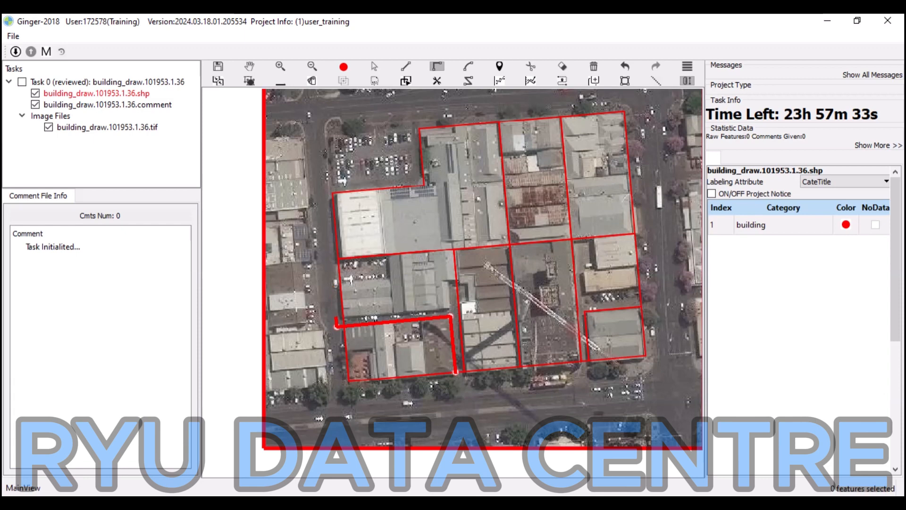
left_click(336, 317)
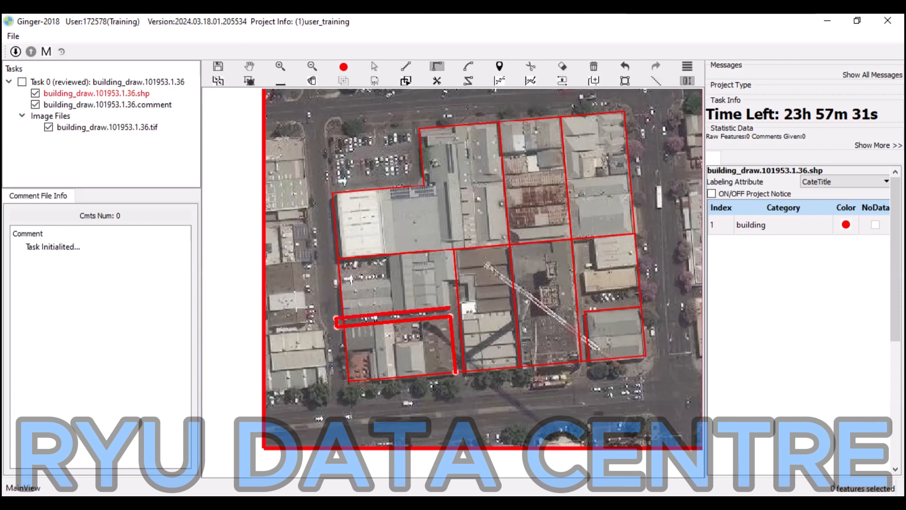
left_click(449, 309)
left_click(448, 279)
left_click(480, 277)
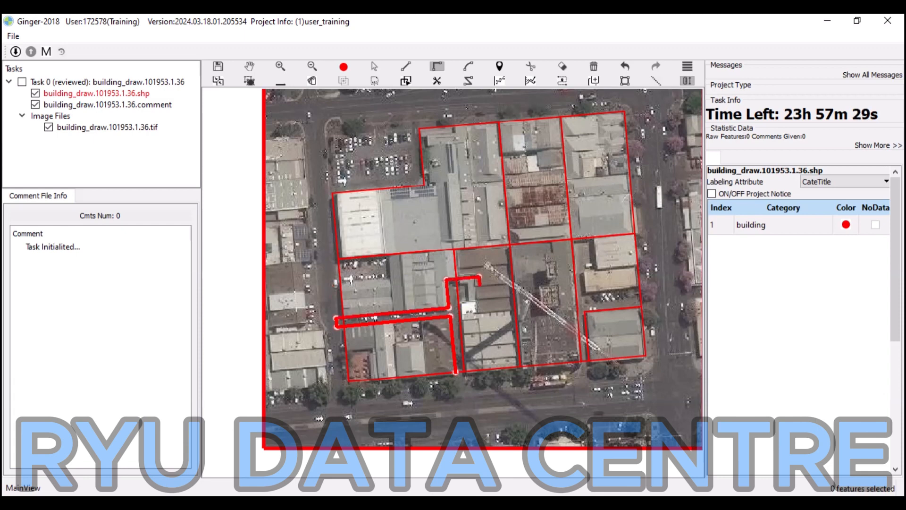
right_click(480, 278)
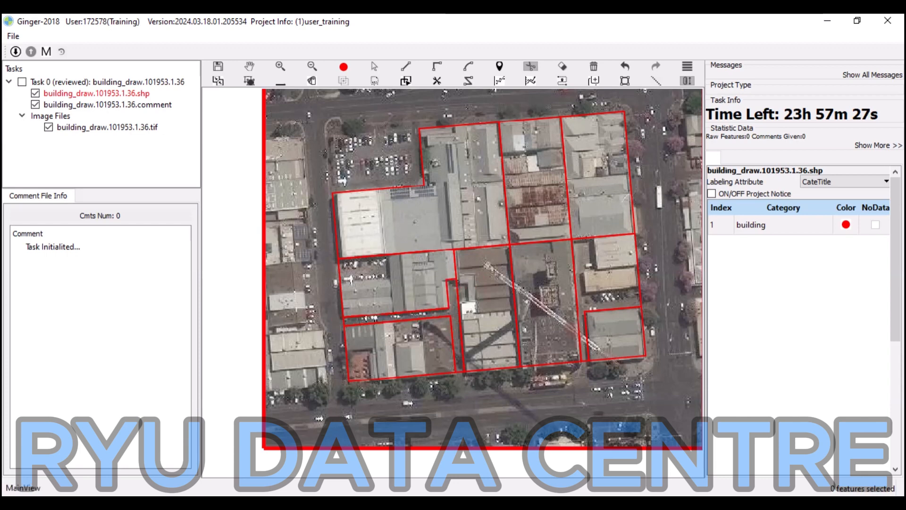
Cut the small car park below the white-roofed building off the polygon in the western half of the block.
key("r")
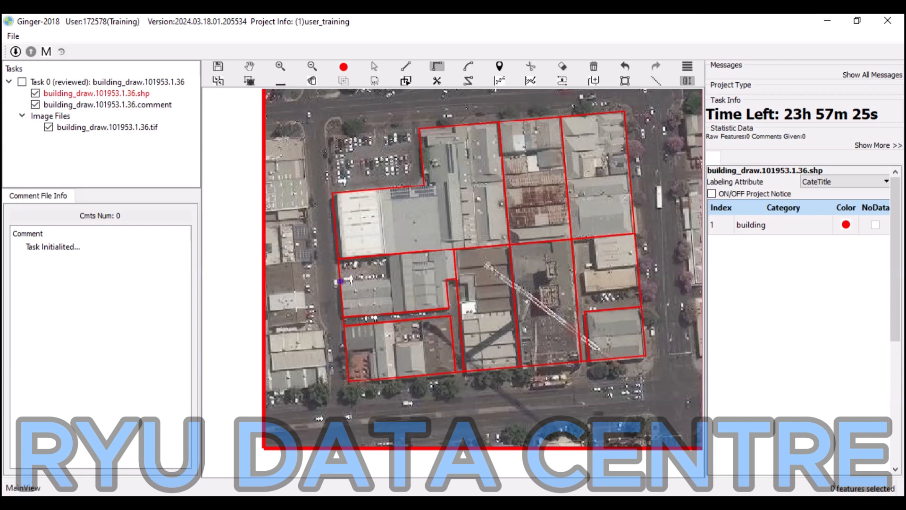
left_click(390, 277)
left_click(387, 234)
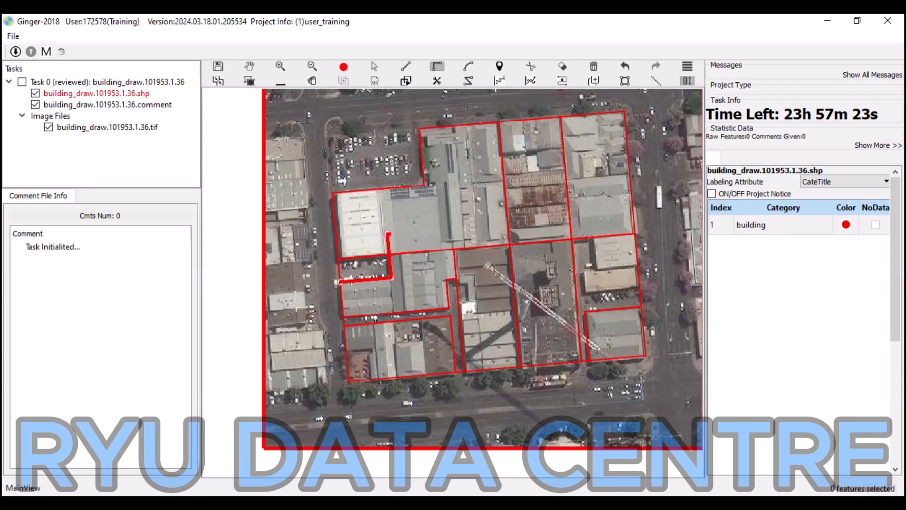
key("c")
right_click(388, 227)
key("h")
Cut the L-shaped building north of the southeast corner building out of the eastern polygon, separating it from the yard and car park.
left_click_drag(389, 227, 312, 241)
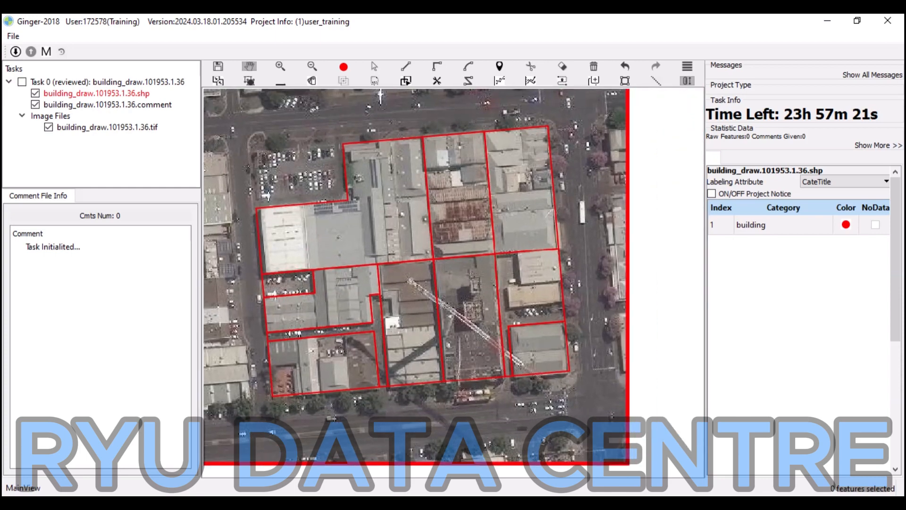
key("r")
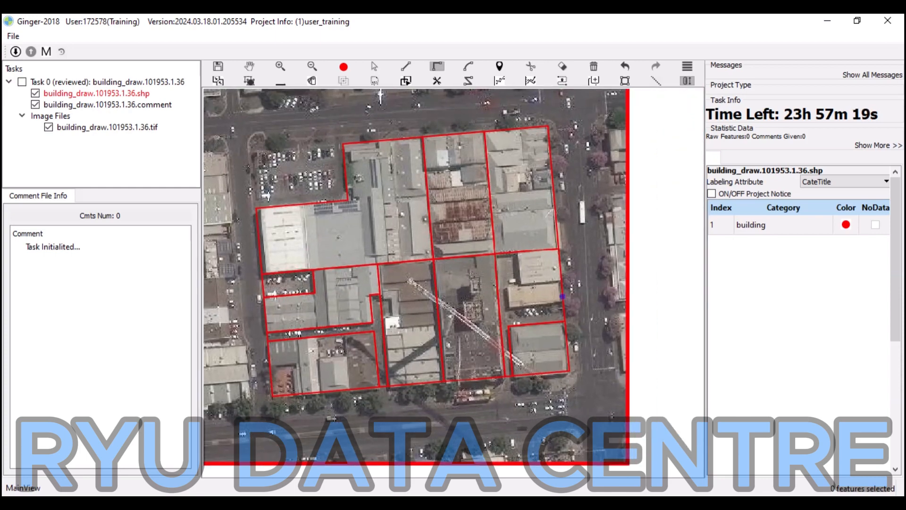
left_click(563, 300)
left_click(510, 304)
left_click(509, 284)
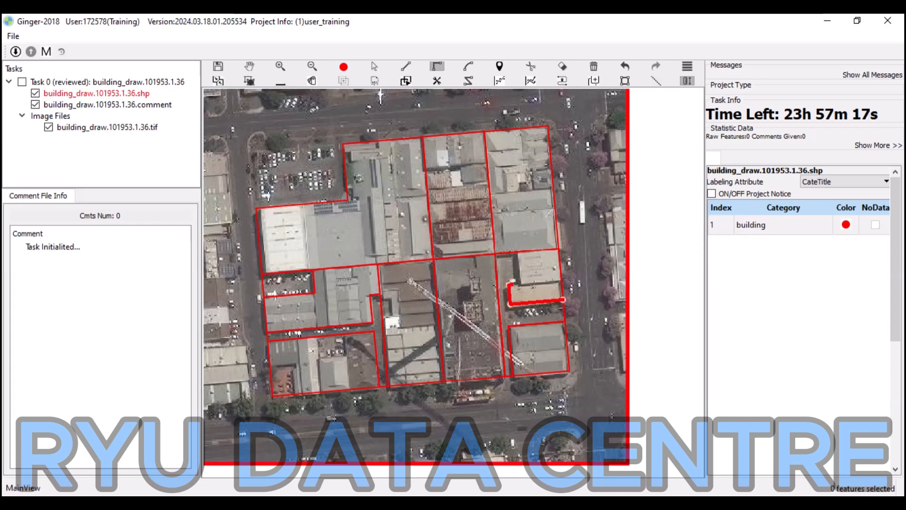
left_click(521, 283)
key("c")
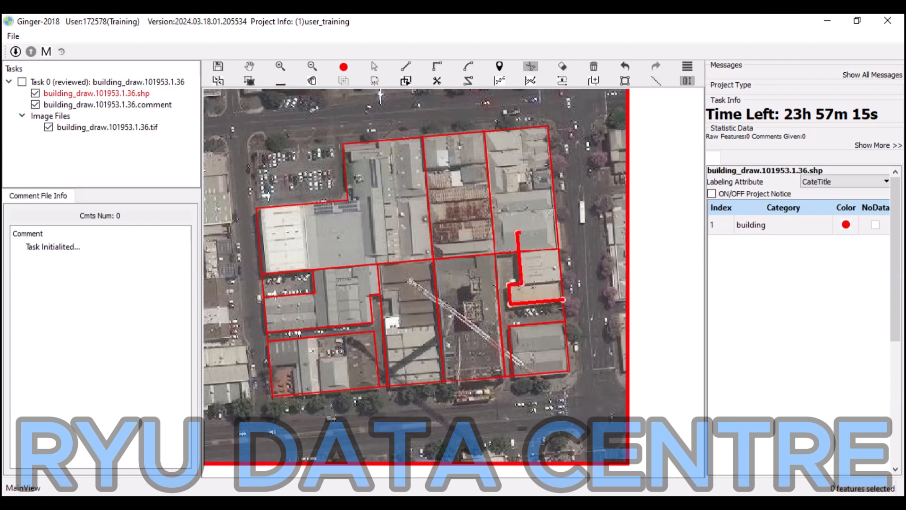
left_click(518, 240)
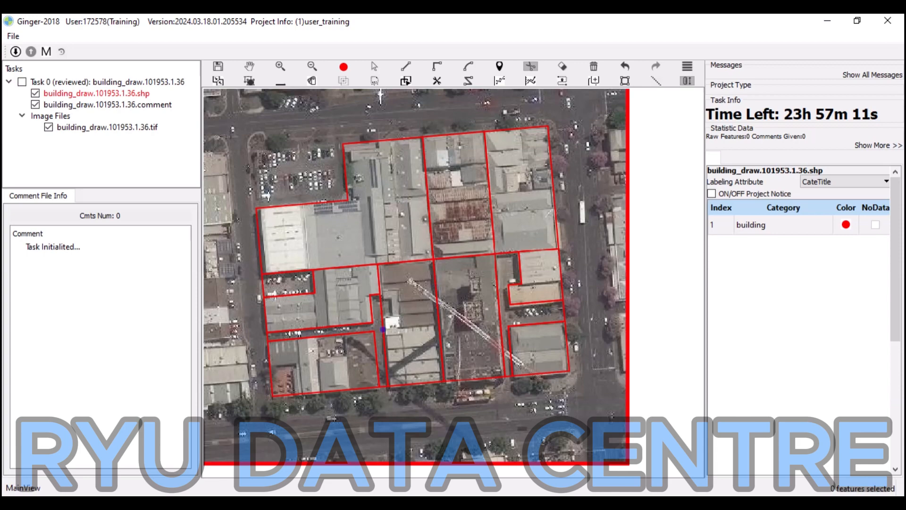
Split the south-central polygon crosswise just below the small white-roofed structure, from the alley across to its east side.
key("r")
left_click(382, 329)
key("c")
left_click(451, 324)
Split the northeast polygon crosswise along the gap between its northern buildings and the large grey-roofed building to the south.
key("space")
left_click_drag(452, 324, 456, 381)
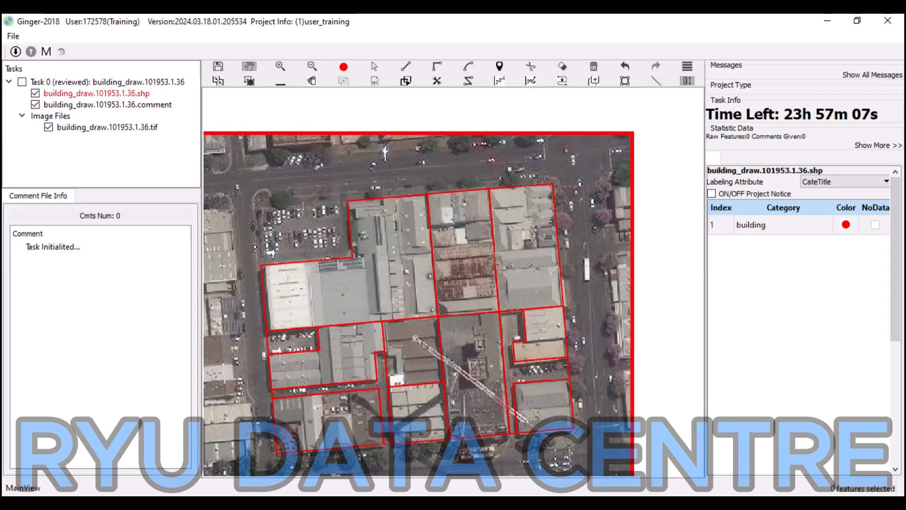
key("r")
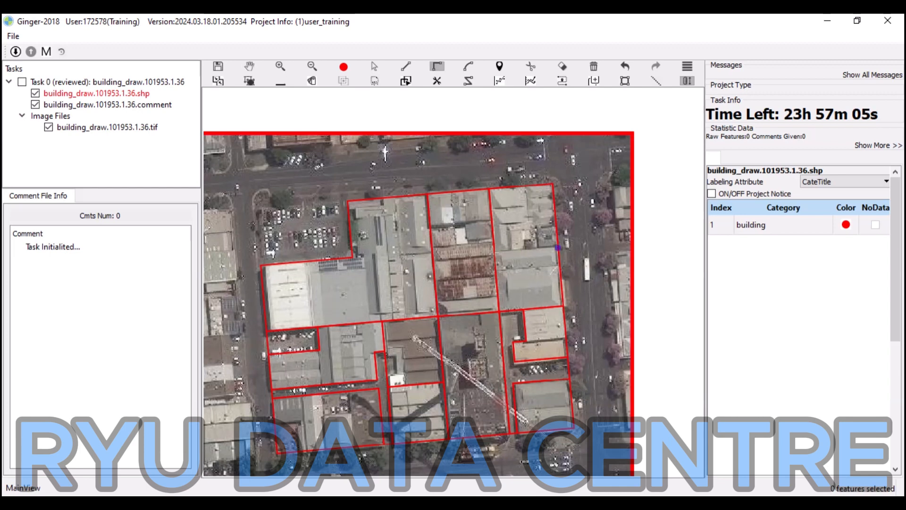
left_click(482, 253)
key("c")
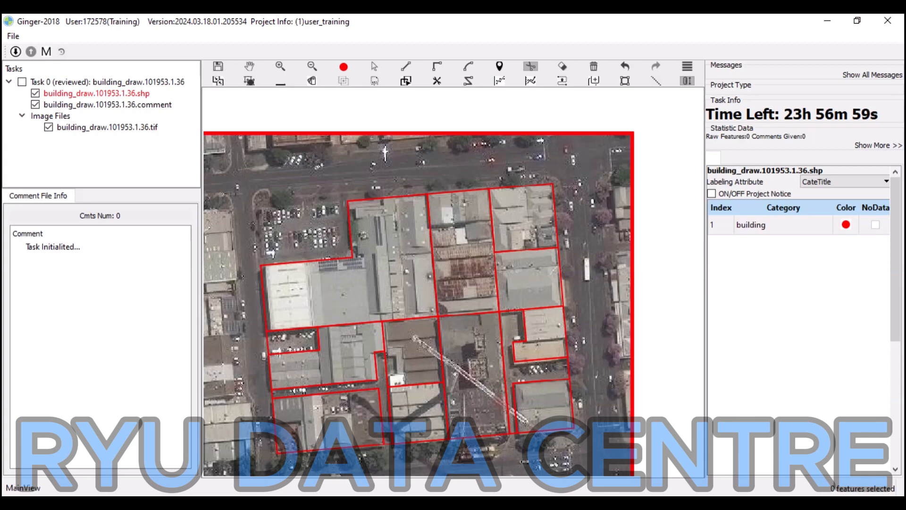
scroll(469, 251, "up", 1)
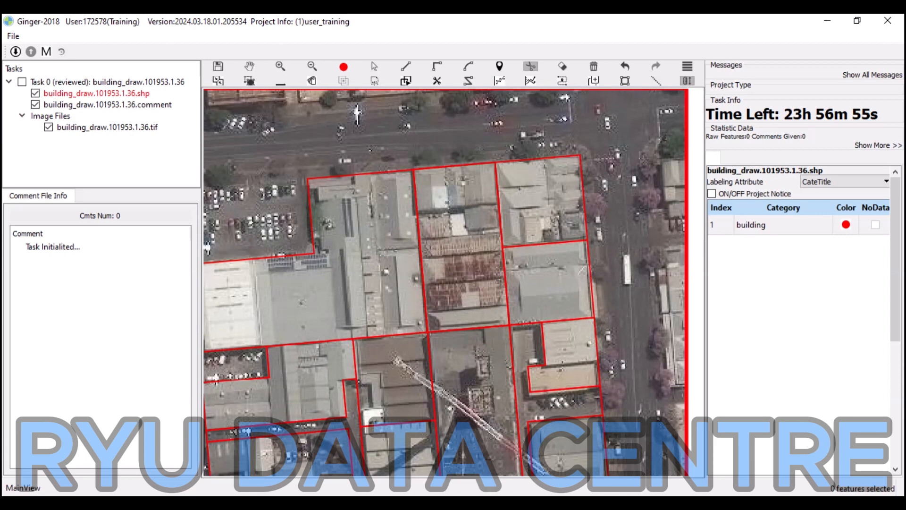
key("d")
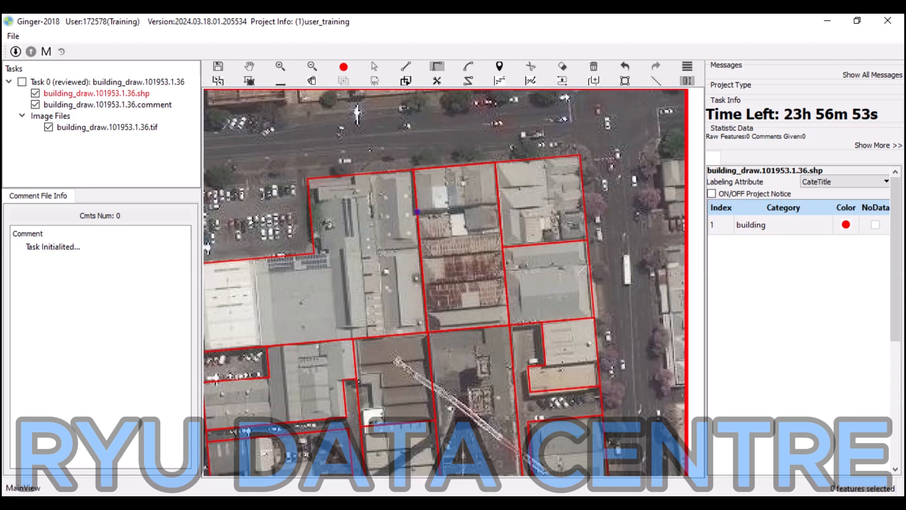
left_click(414, 213)
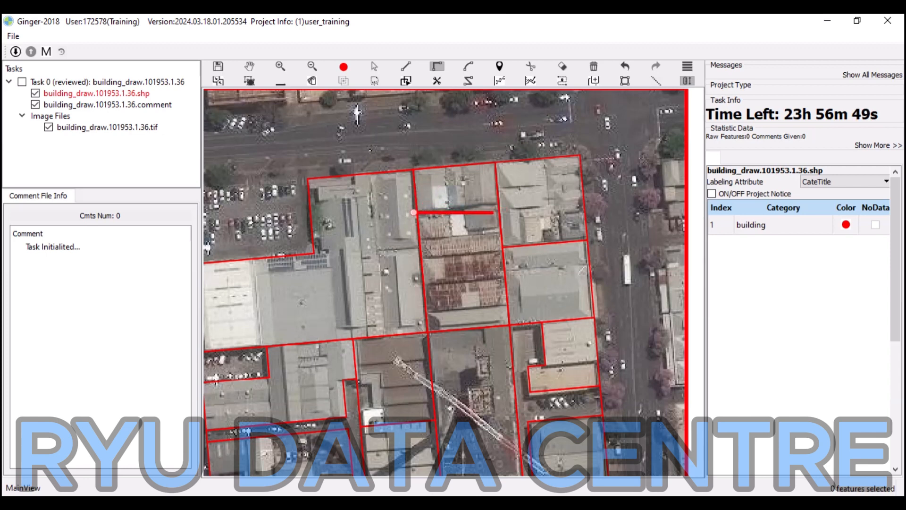
key("Escape")
left_click(418, 211)
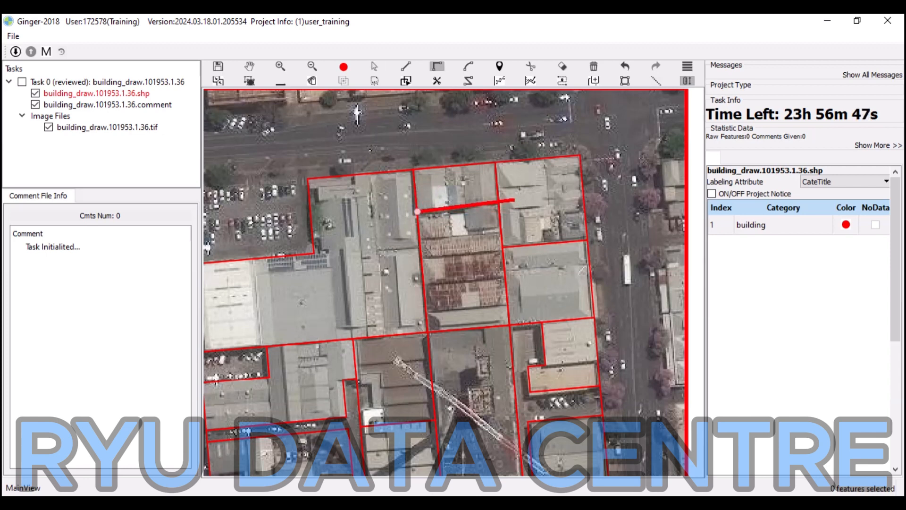
key("Escape")
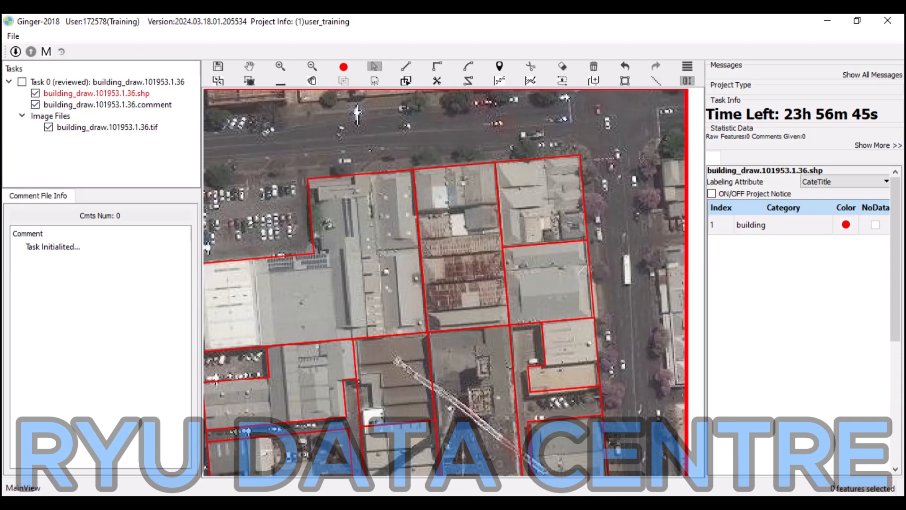
Split the north-central polygon crosswise into three parts, below its northernmost building and along the north edge of the rusty-roofed building.
left_click(499, 204)
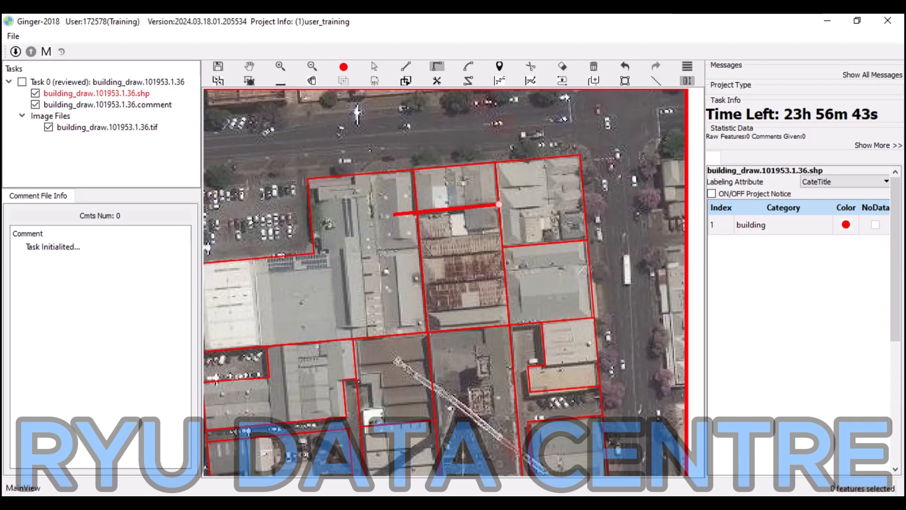
key("c")
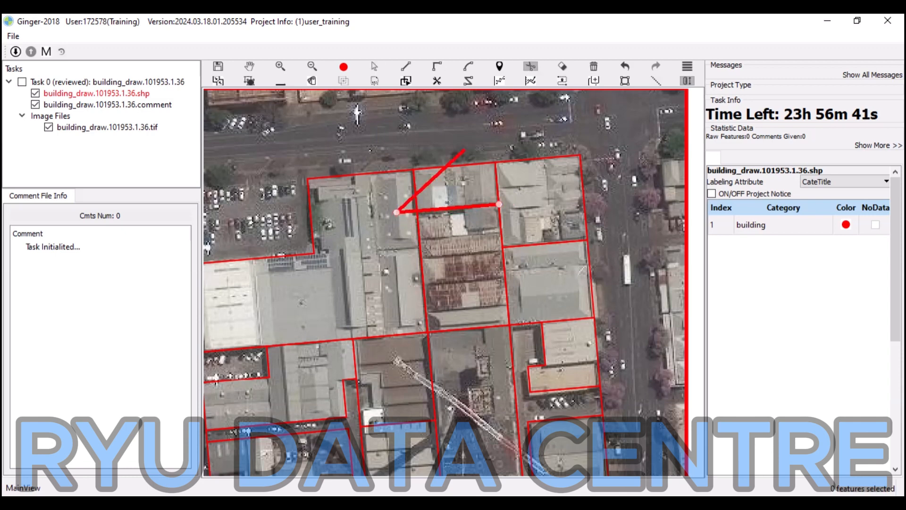
right_click(502, 96)
key("space")
left_click_drag(472, 284, 473, 265)
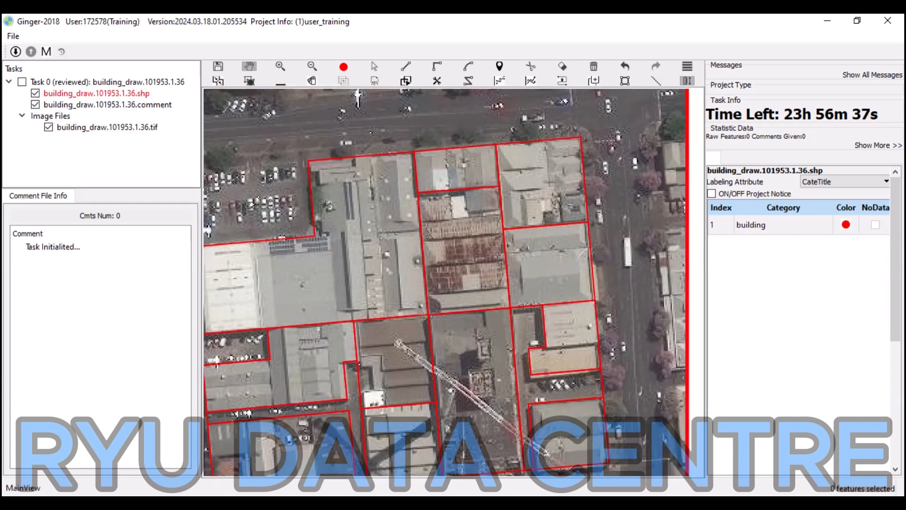
key("r")
left_click(421, 241)
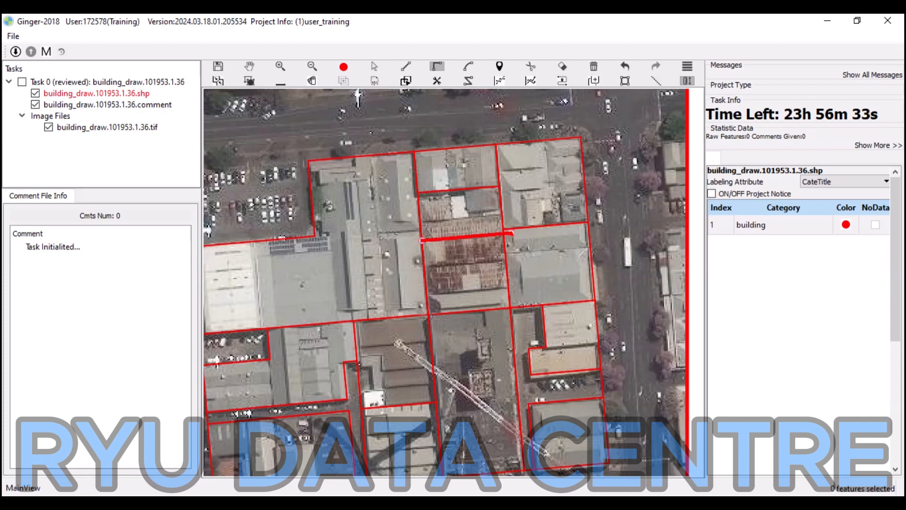
key("c")
right_click(480, 254)
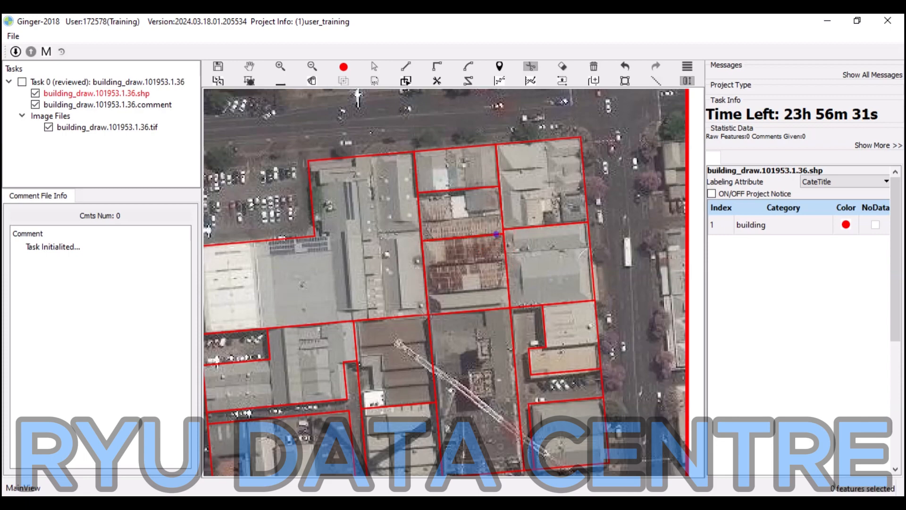
Show the polygons filled and delete the three non-building ones: the eastern yard and parking strip, the southwest alley and the western car park.
key("h")
scroll(498, 238, "down", 4)
left_click_drag(457, 336, 448, 307)
scroll(448, 307, "up", 3)
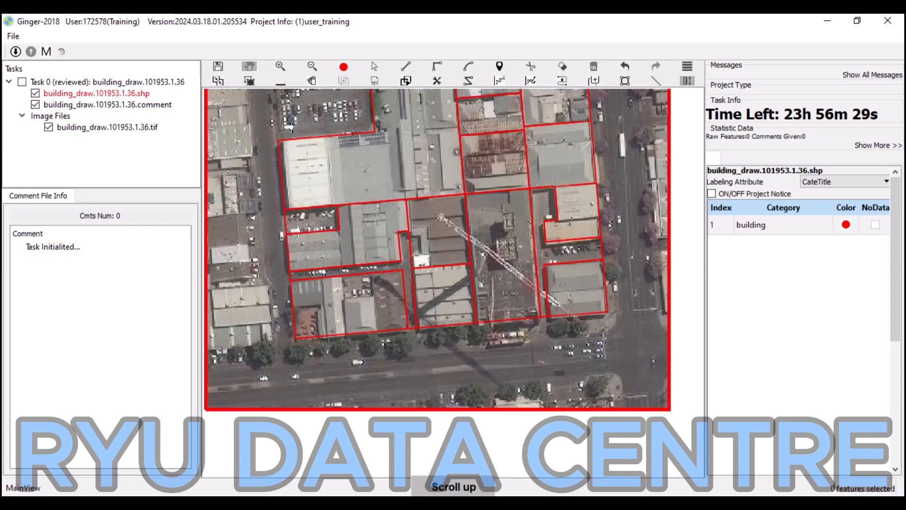
scroll(434, 250, "up", 3)
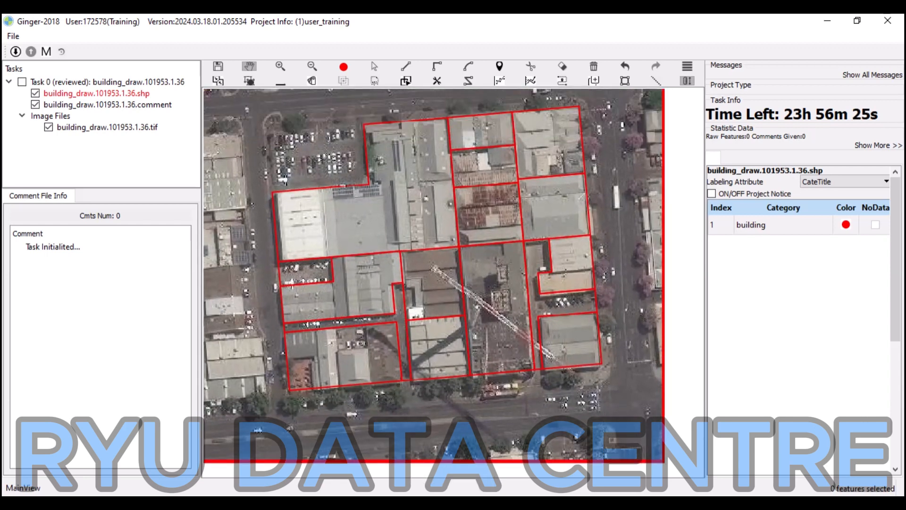
key("f")
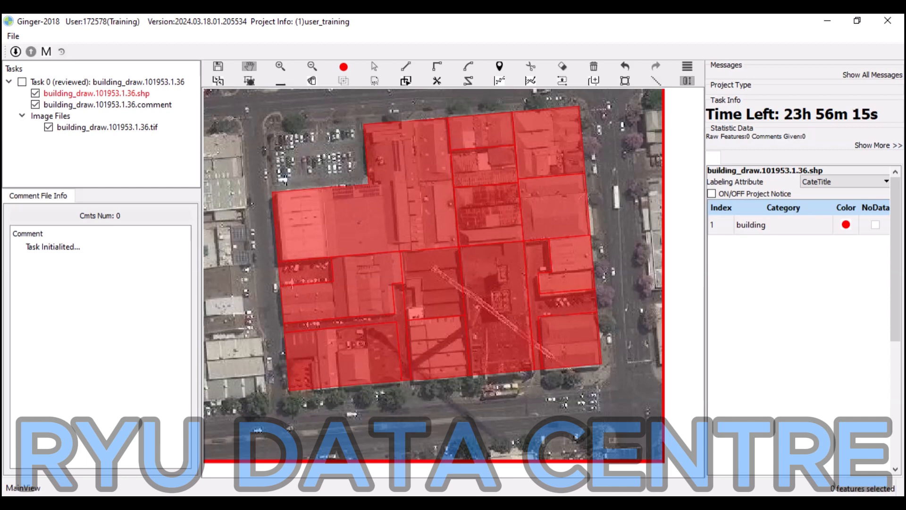
left_click(374, 66)
left_click(561, 304)
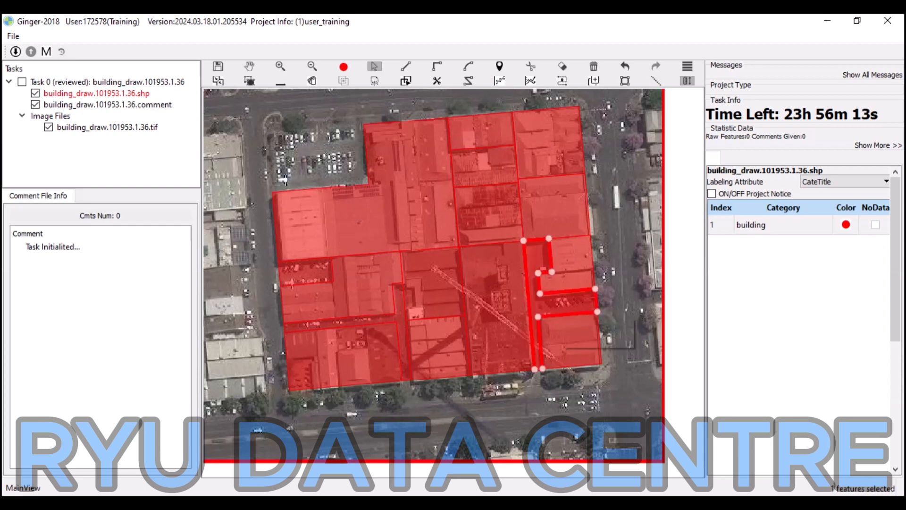
left_click(400, 318, "ctrl")
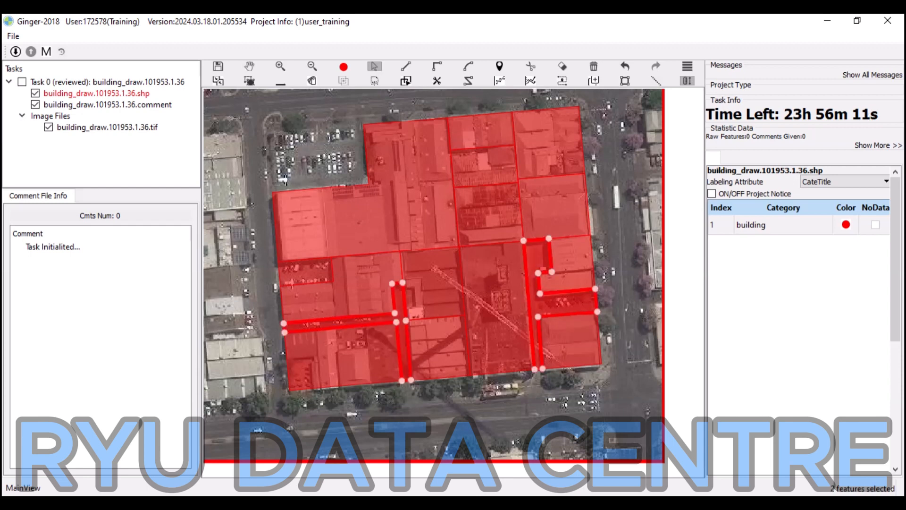
left_click(307, 272, "ctrl")
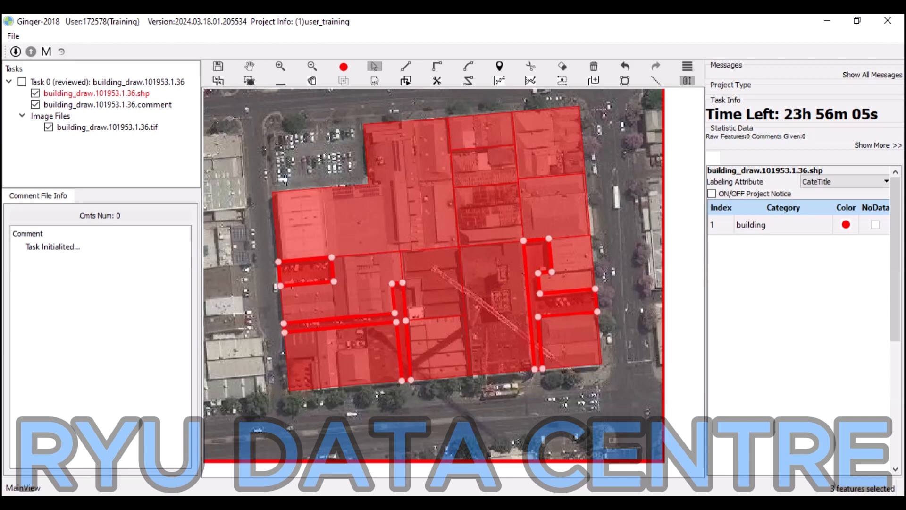
key("Delete")
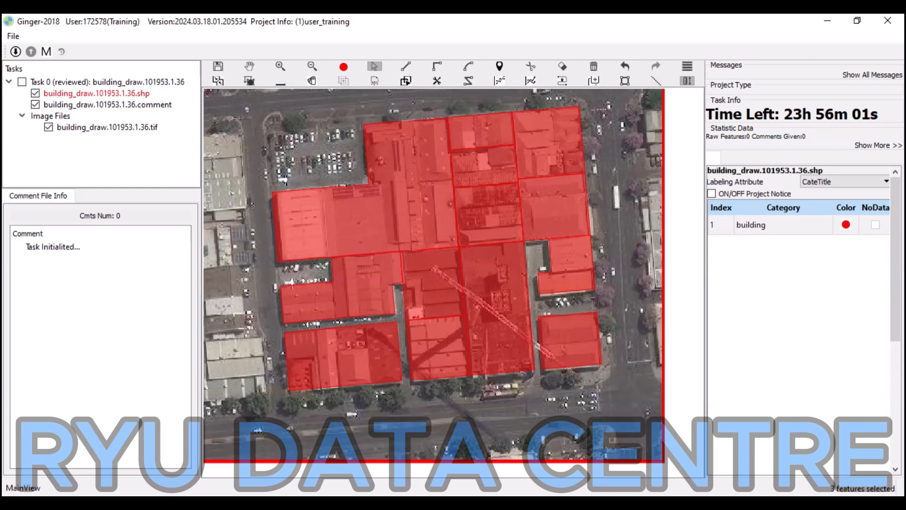
key("f")
key("f")
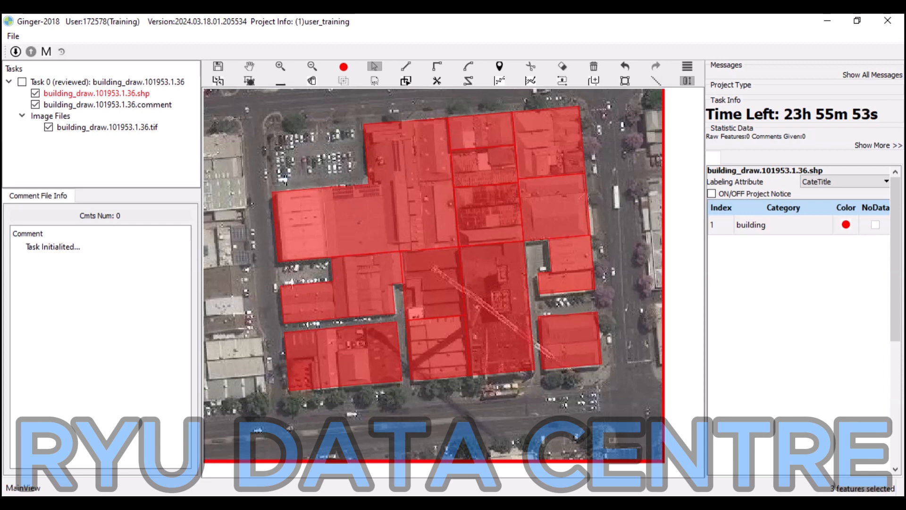
scroll(297, 231, "up", 1)
left_click(282, 229)
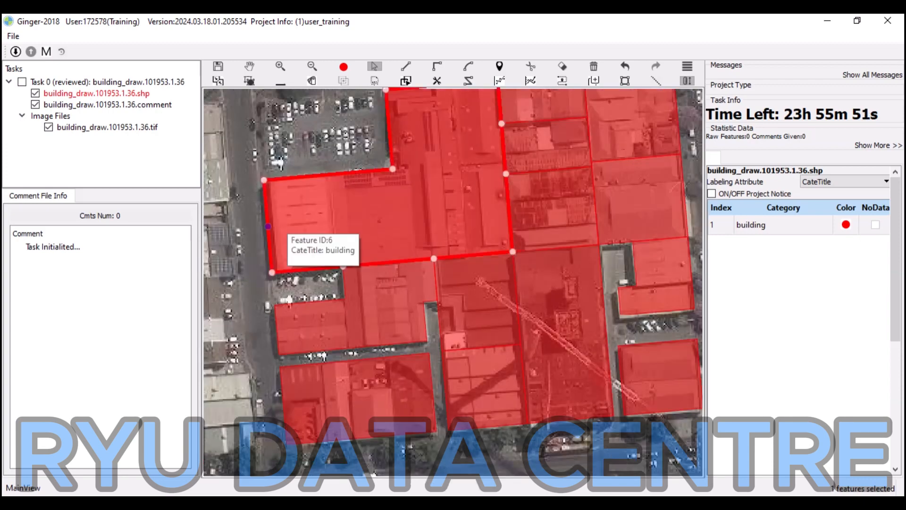
left_click_drag(282, 229, 288, 228)
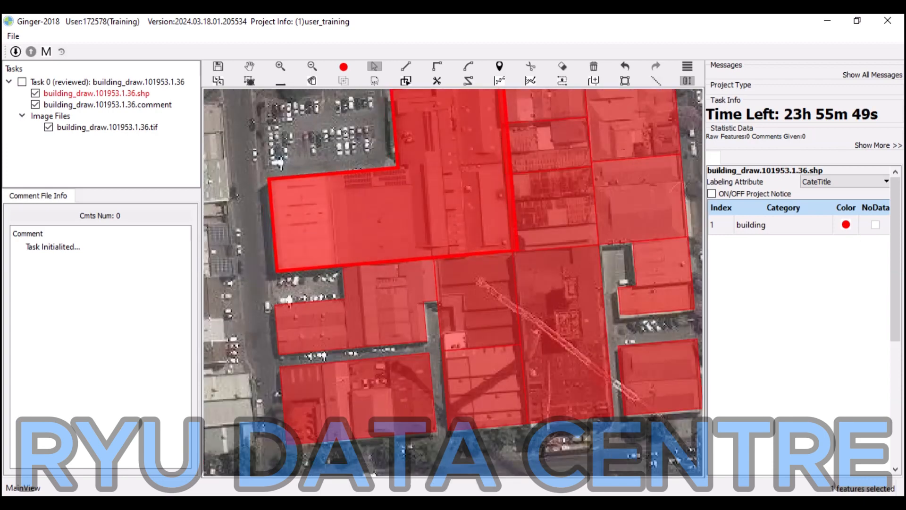
key("ctrl+z")
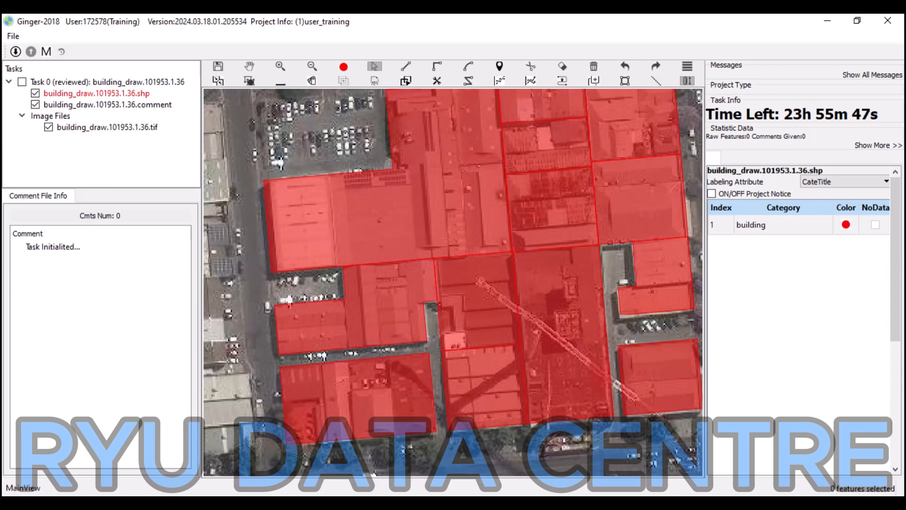
Turn off the polygon fill and move the northwestern polygon's west edge inward to the white roof's edge.
key("f")
left_click(282, 228)
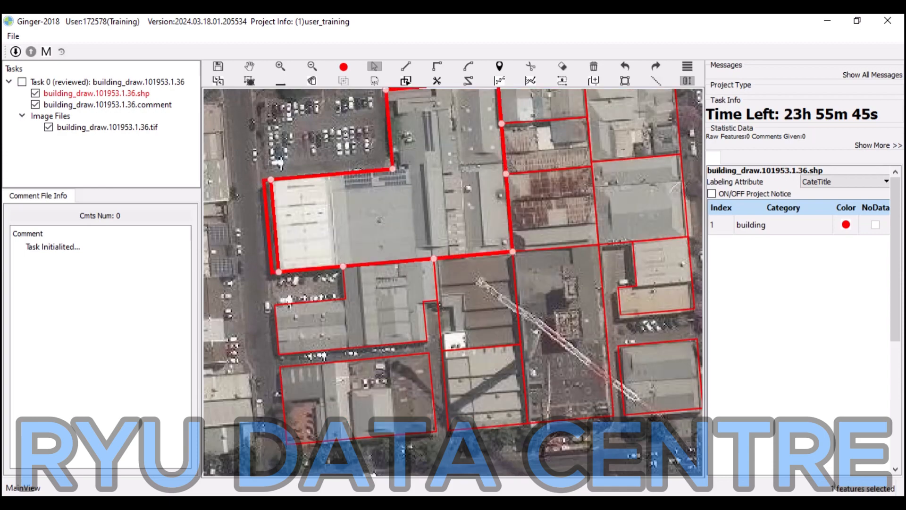
Adjust the east edge of the southeast corner building's polygon to fit its roof line.
scroll(660, 307, "up", 4)
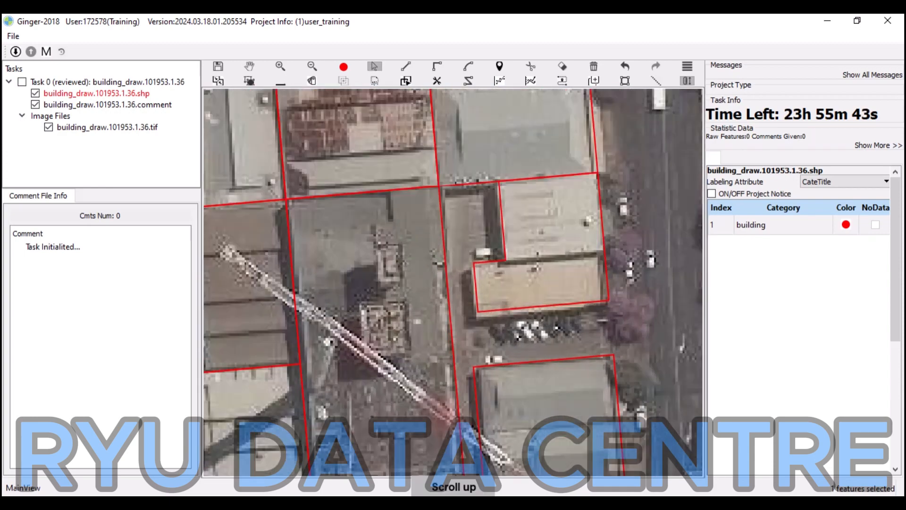
left_click_drag(525, 307, 497, 294)
left_click(544, 379)
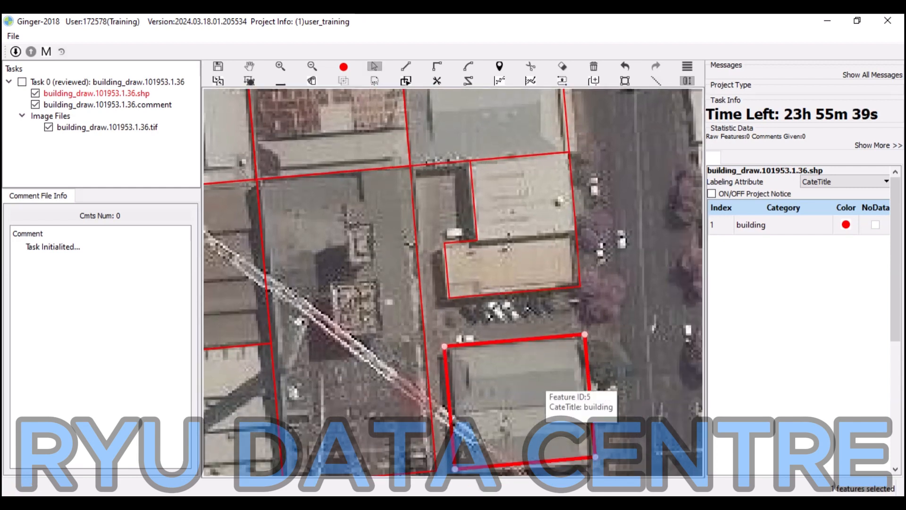
left_click_drag(589, 384, 618, 384)
key("Escape")
scroll(565, 391, "down", 2)
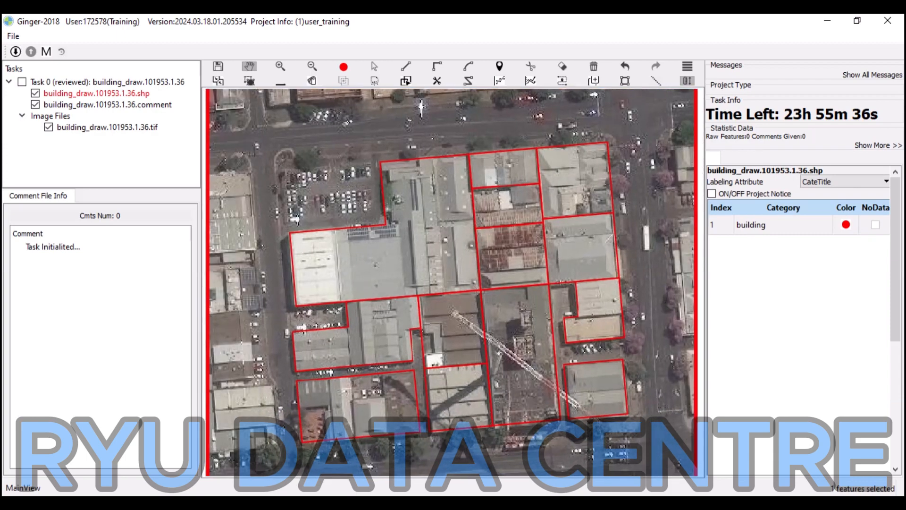
Split the southwestern polygon along the middle building's east and west roof edges and around the brown-roofed southwest corner.
scroll(370, 385, "up", 1)
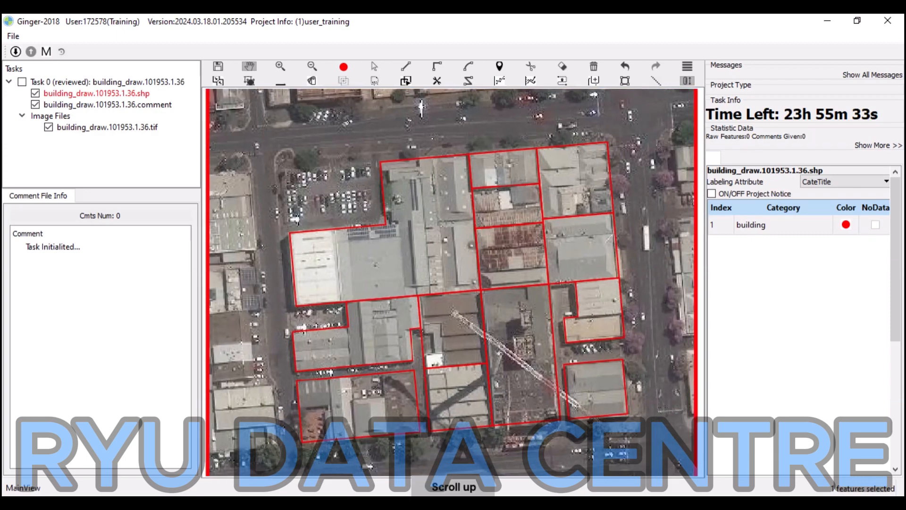
key("d")
left_click(387, 368)
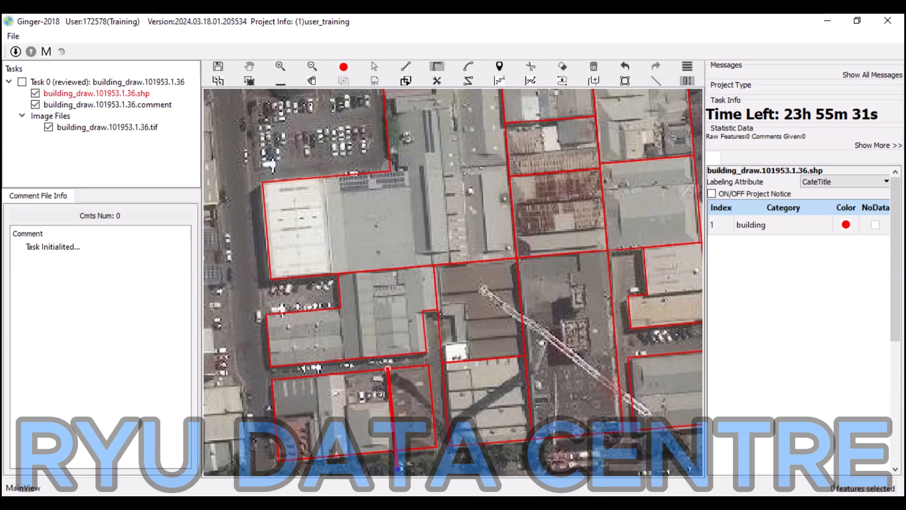
left_click(396, 458)
left_click(350, 461)
left_click(342, 371)
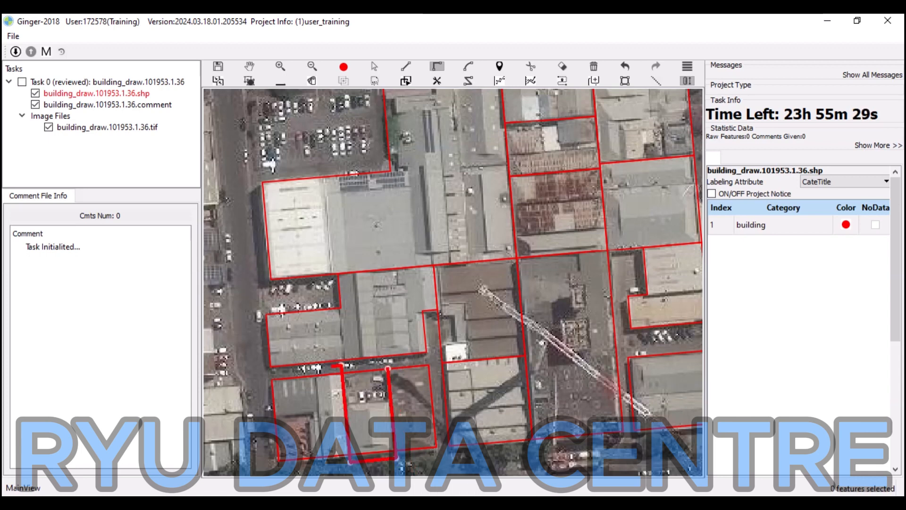
left_click(259, 373)
left_click(262, 415)
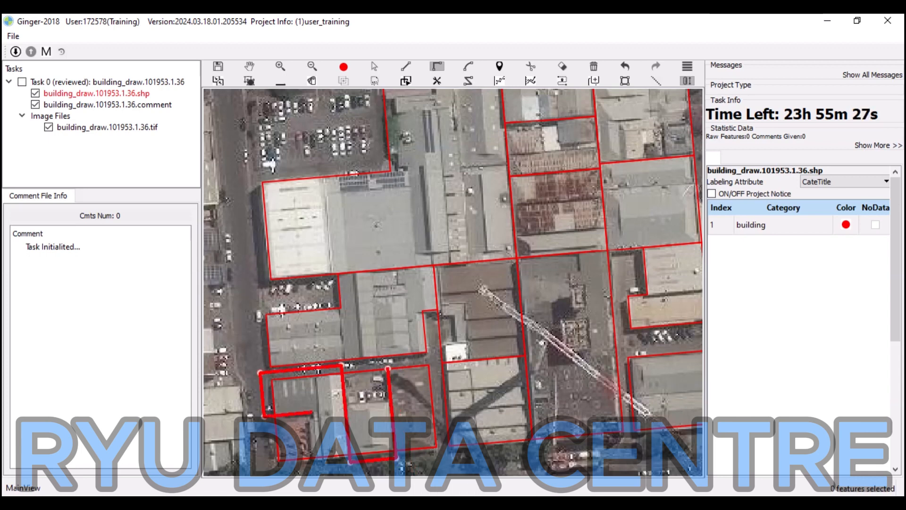
left_click(311, 412)
key("c")
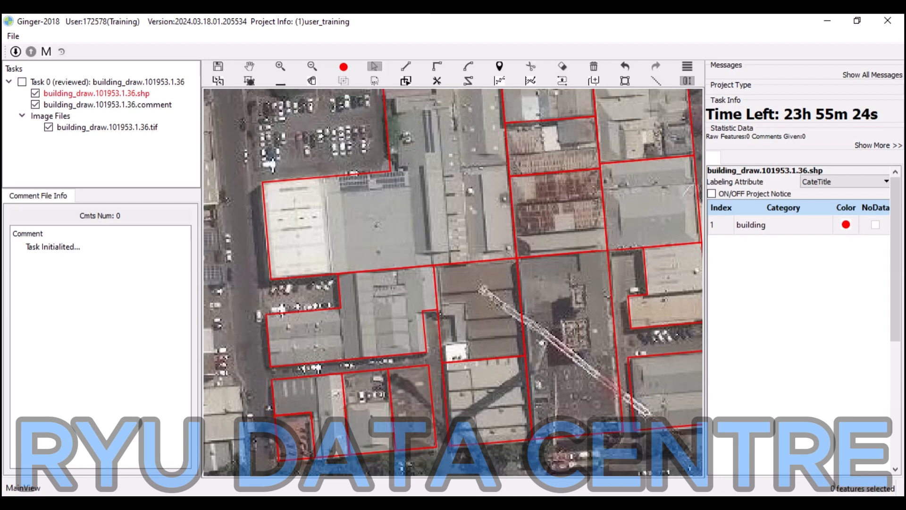
Move the middle southwestern polygon's north edge south to the roof edge below the parked cars, and delete the southwest corner polygon.
left_click(370, 406)
left_click_drag(363, 372, 362, 402)
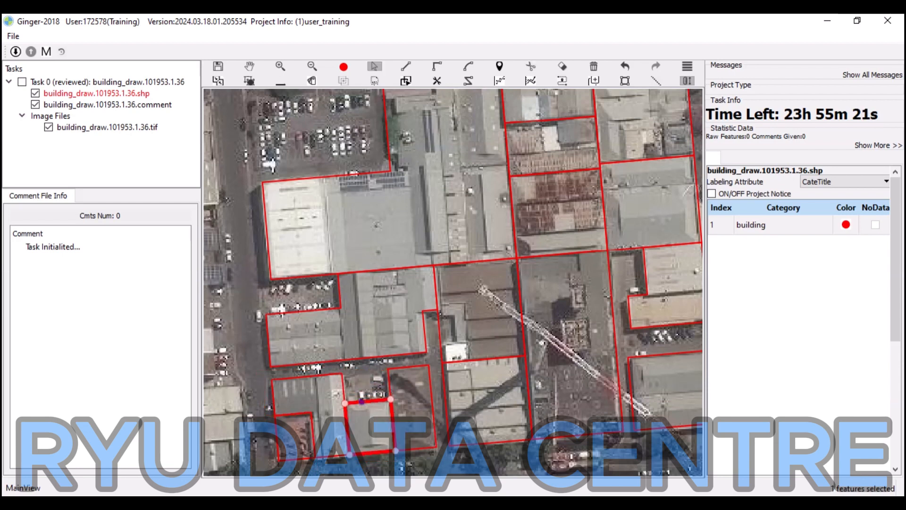
left_click(278, 451)
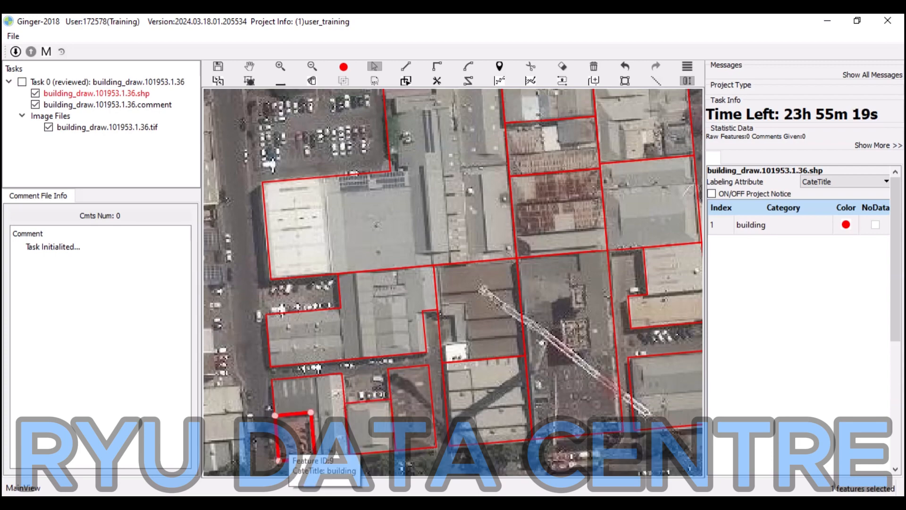
key("Delete")
Try cutting the small courtyard out of the brown-roofed central building's west side and deleting it, and undo both changes.
key("space")
scroll(493, 416, "down", 1)
left_click_drag(493, 416, 442, 404)
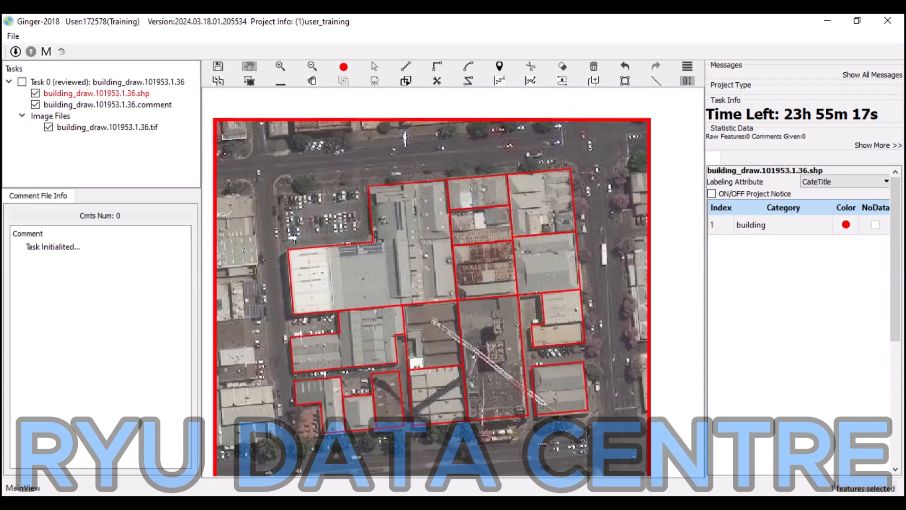
scroll(422, 343, "up", 5)
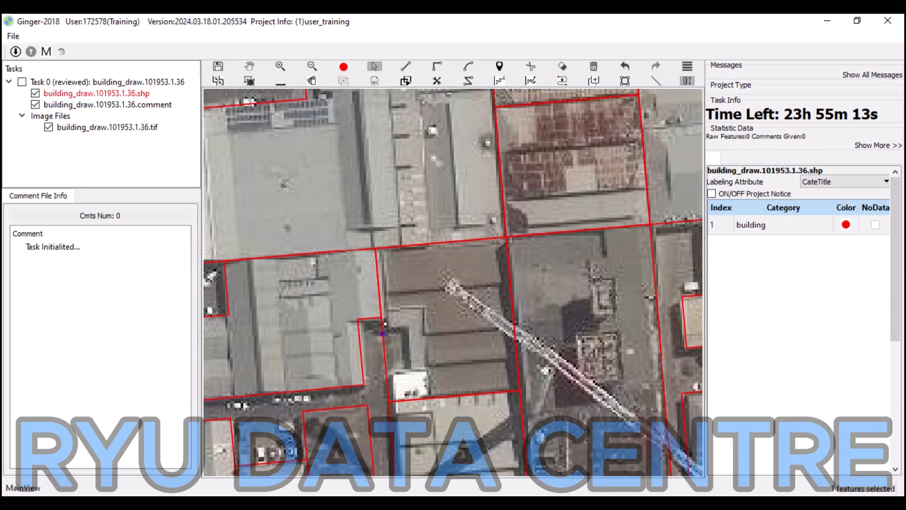
key("r")
left_click(386, 371)
left_click(410, 370)
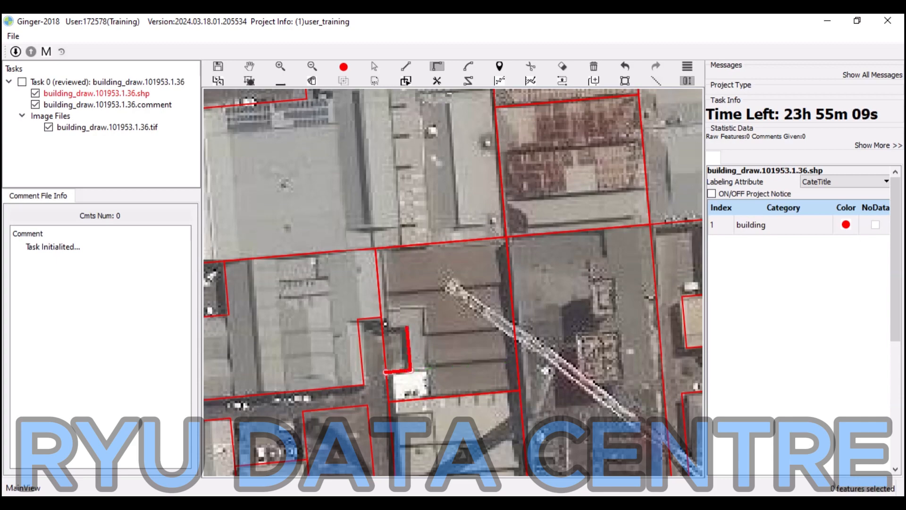
left_click(376, 331)
key("c")
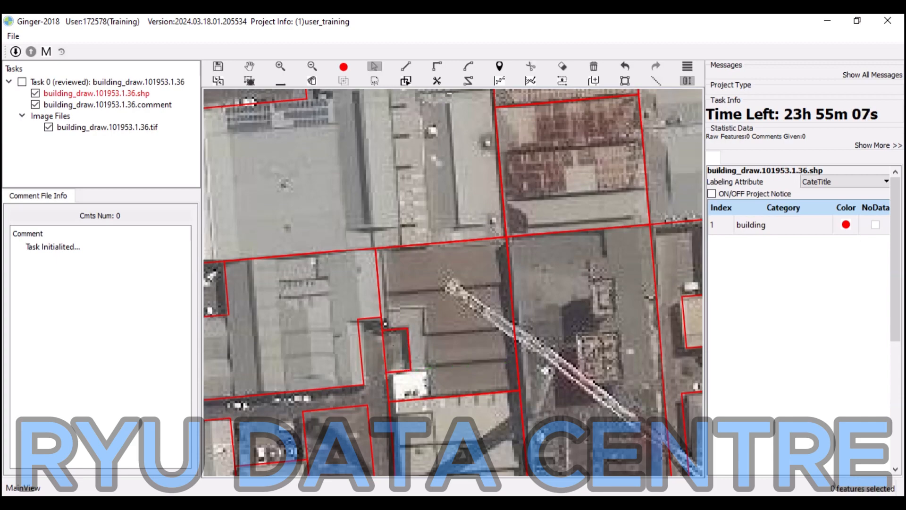
left_click(396, 354)
key("Delete")
key("h")
left_click_drag(396, 354, 404, 298)
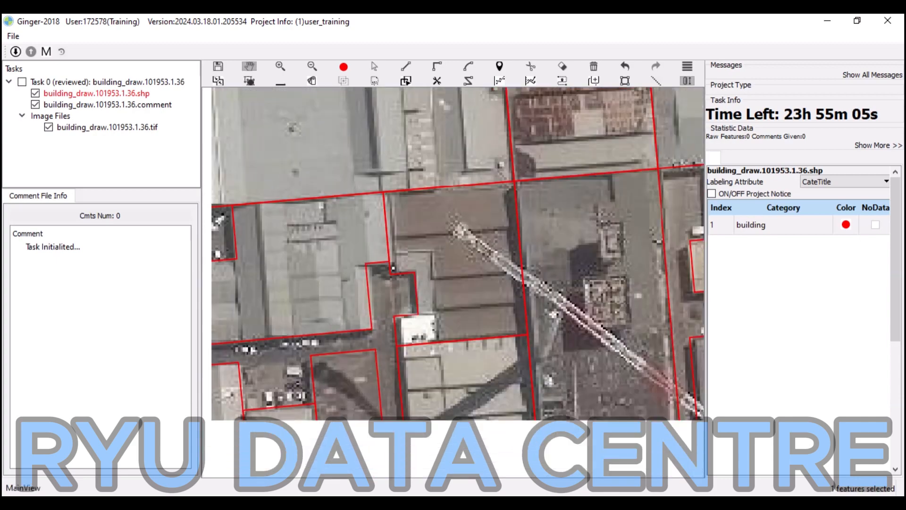
key("ctrl+z")
key("ctrl+z")
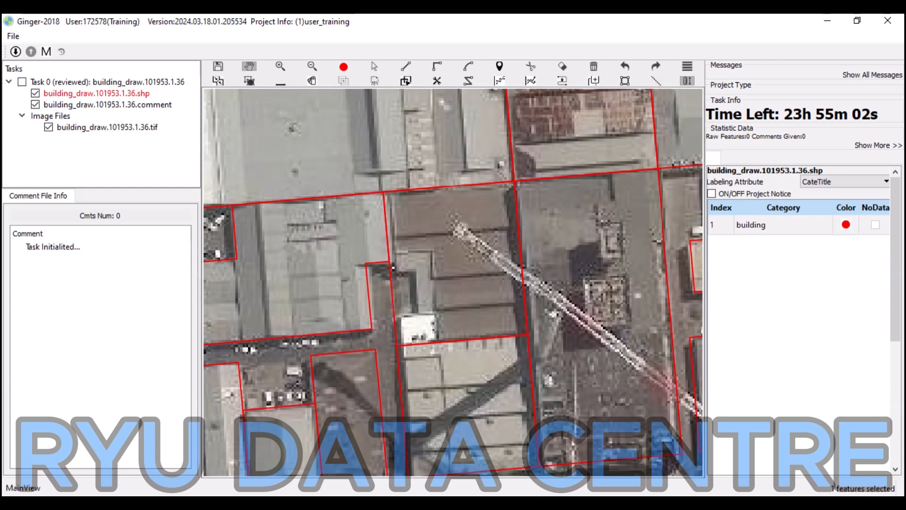
Cut the small courtyard north of the white roof out of the brown-roofed central building's polygon and remove that piece.
key("r")
left_click(394, 318)
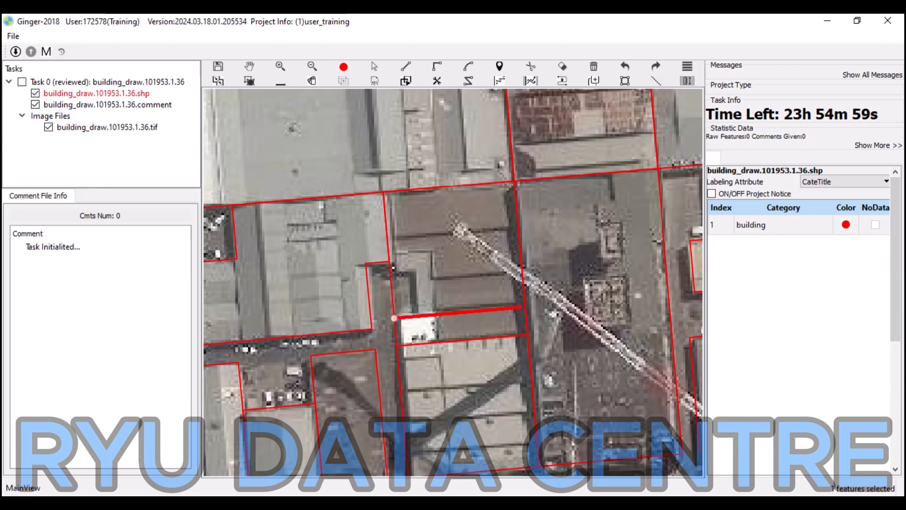
left_click(419, 317)
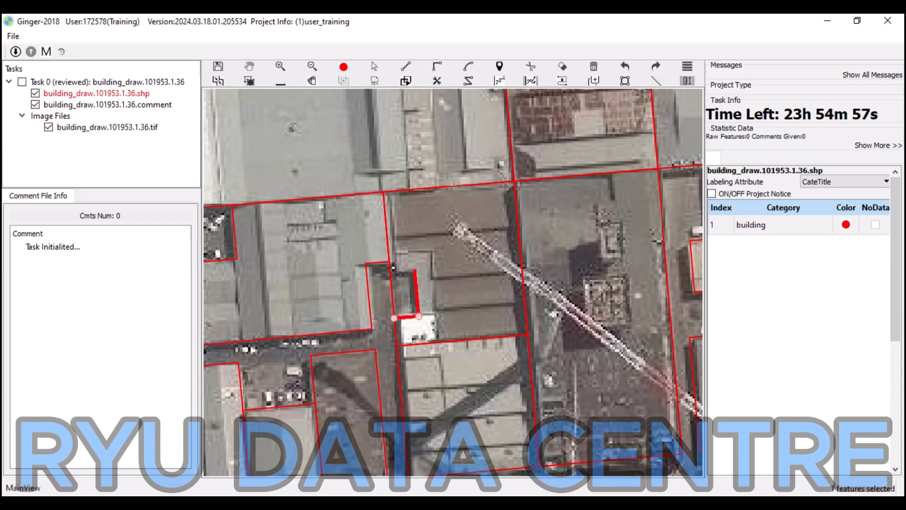
left_click(415, 271)
double_click(389, 273)
left_click(421, 310)
key("Escape")
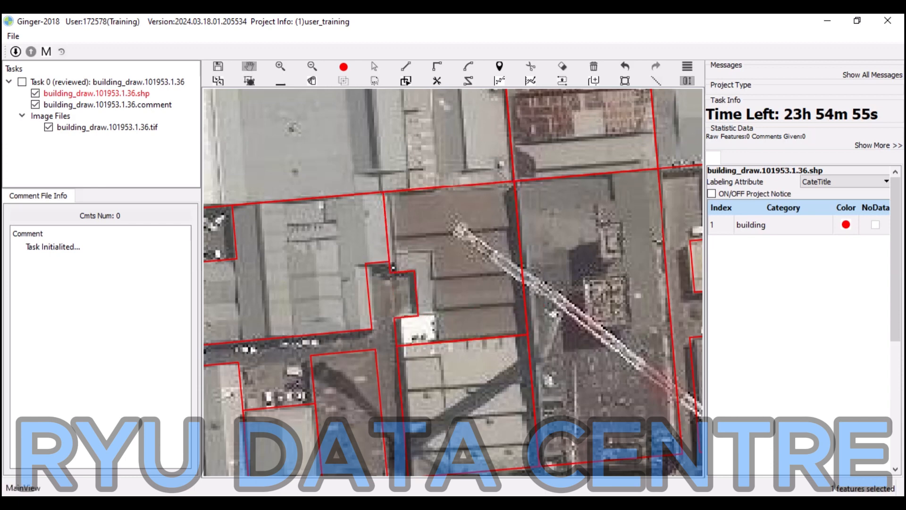
key("s")
left_click(421, 310)
key("Escape")
left_click_drag(418, 395, 320, 412)
key("s")
left_click(390, 314)
key("Escape")
Split the large northwestern polygon into three along the white roof's east edge and the roof line east of the solar-panelled building.
scroll(377, 315, "down", 5)
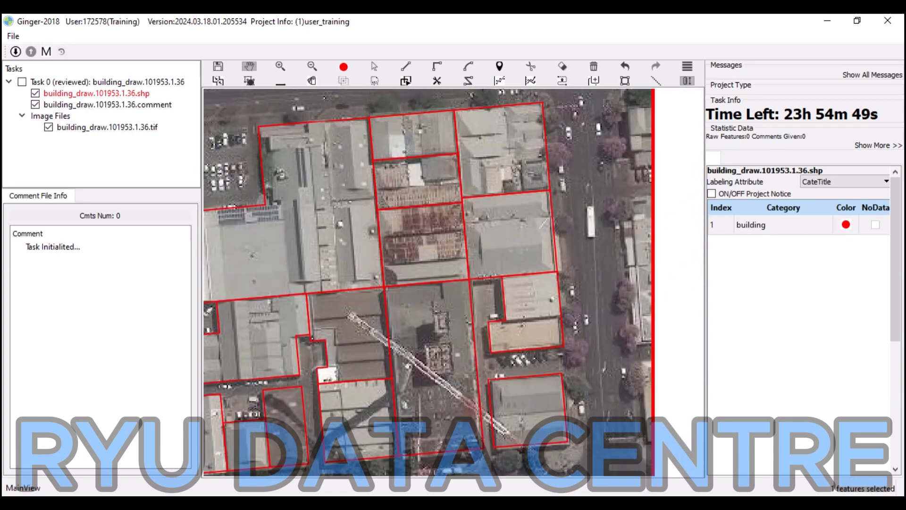
left_click_drag(509, 257, 594, 286)
scroll(520, 324, "down", 1)
scroll(369, 283, "up", 1)
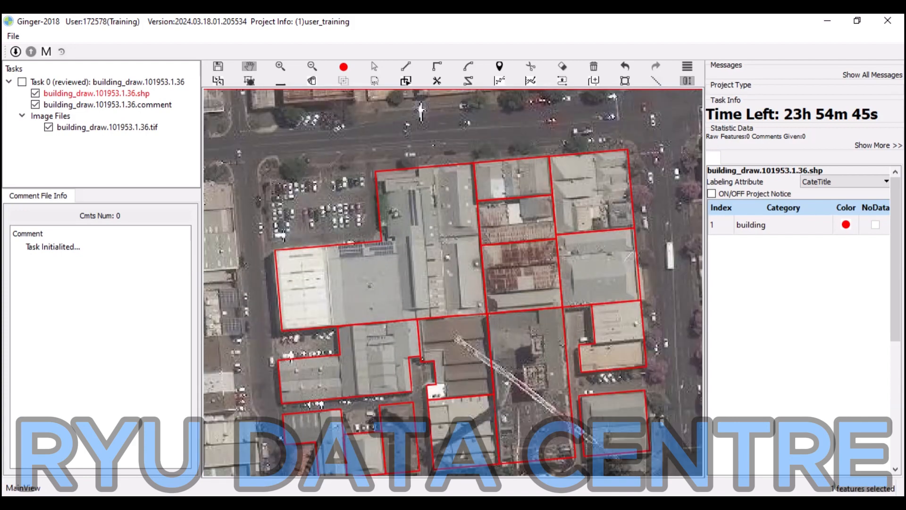
key("r")
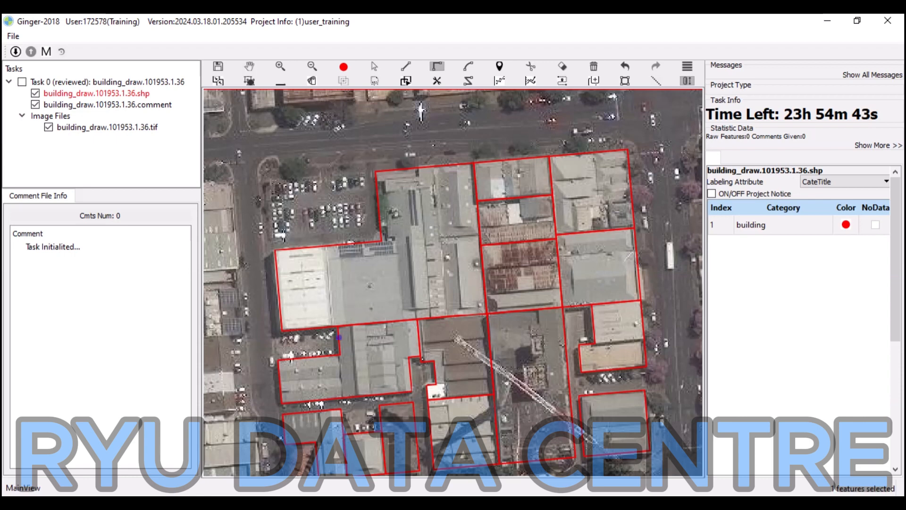
left_click(332, 327)
left_click(316, 149)
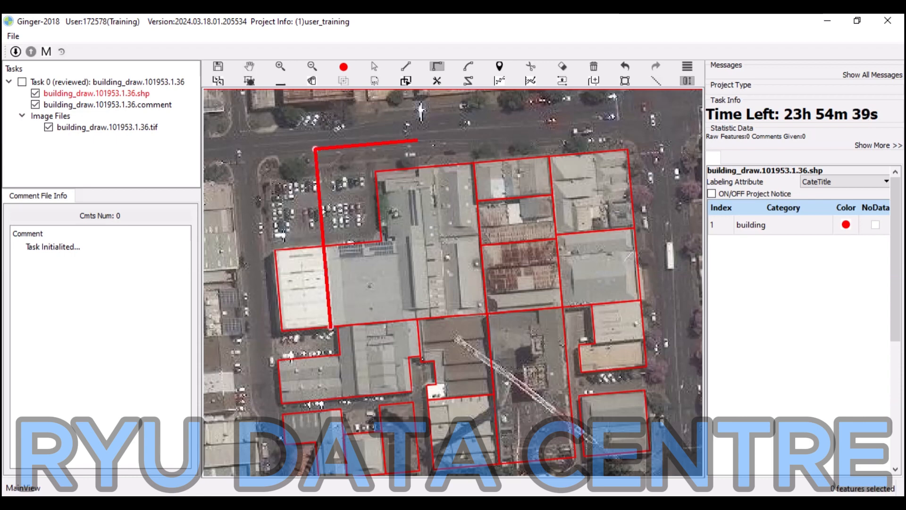
left_click(415, 140)
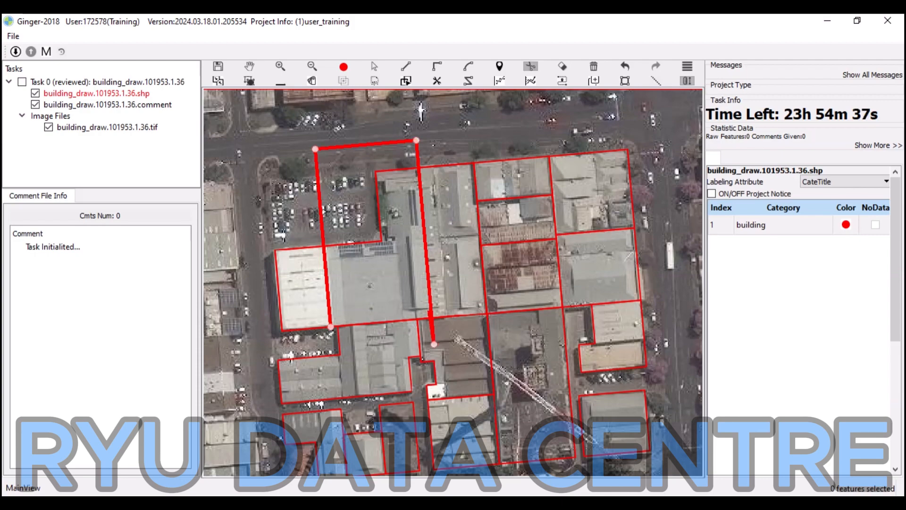
right_click(430, 312)
key("Escape")
Split the stepped polygon south of the white-roofed building into west and east buildings, southward from its inner corner.
left_click_drag(430, 312, 418, 266)
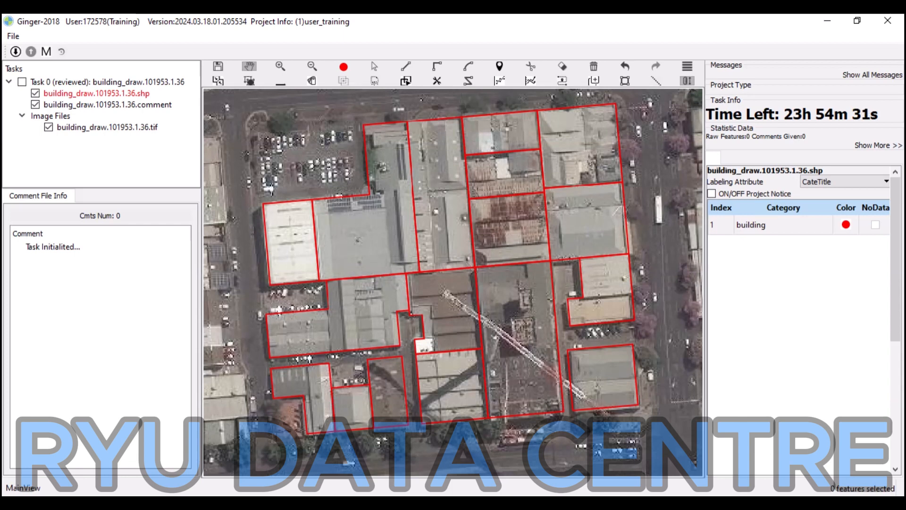
key("r")
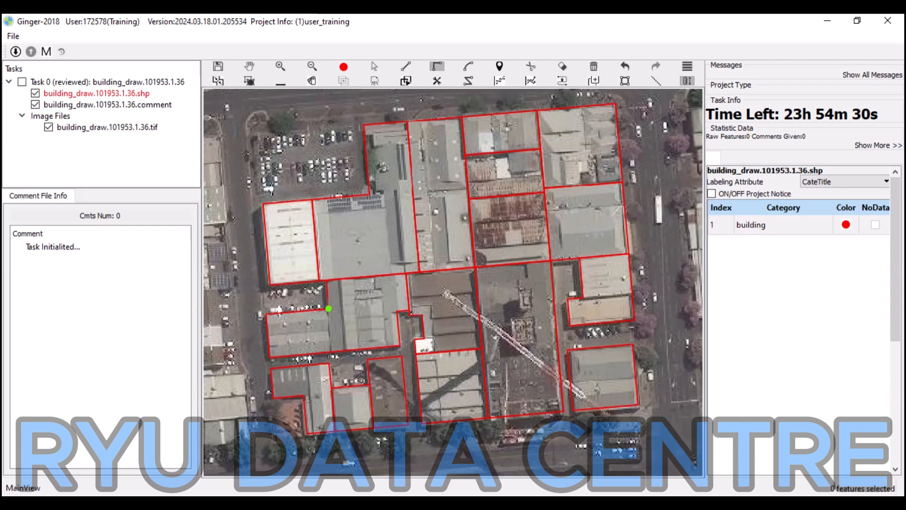
left_click(328, 308)
double_click(333, 363)
key("c")
left_click(333, 358)
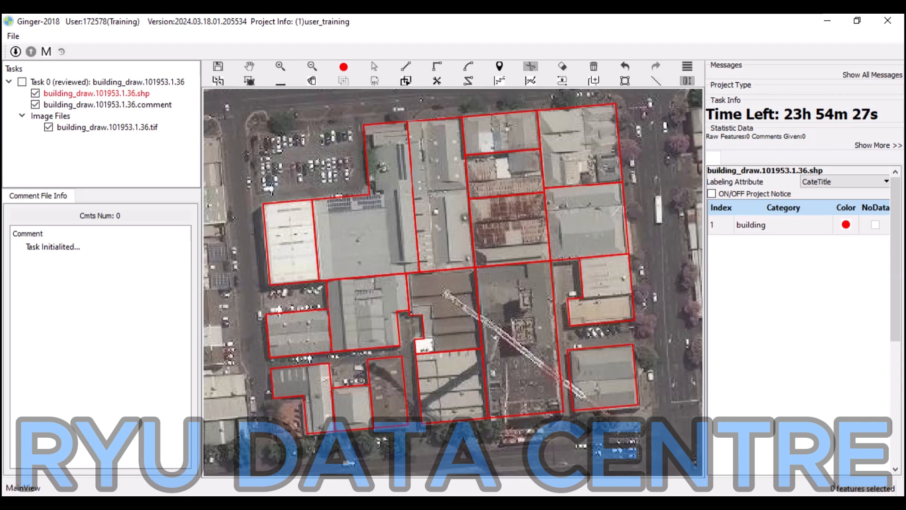
Split the L-shaped eastern polygon between its grey and beige roofs and the southeast corner polygon along its roof ridge.
key("r")
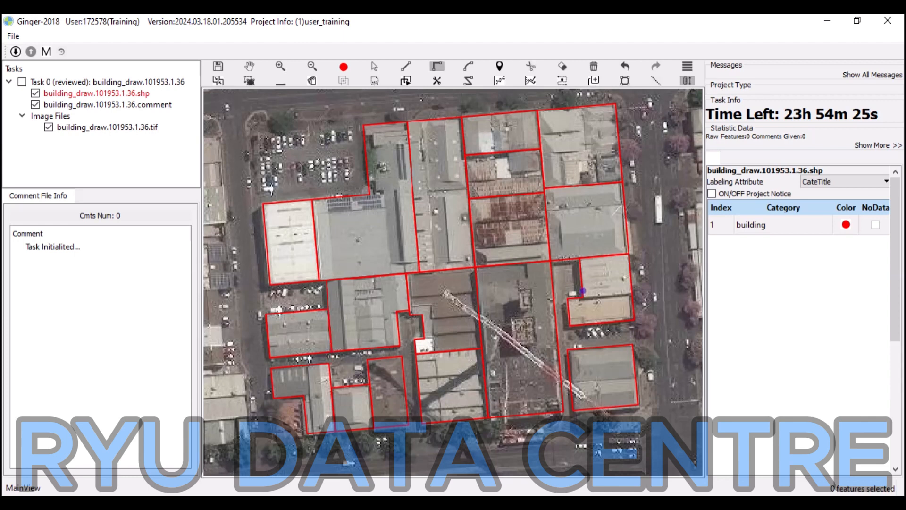
left_click(583, 290)
left_click(647, 292)
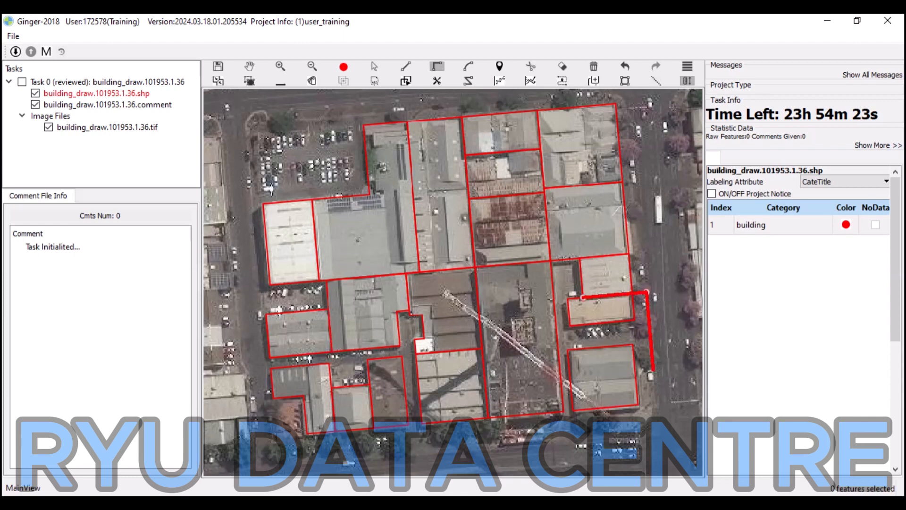
left_click(653, 371)
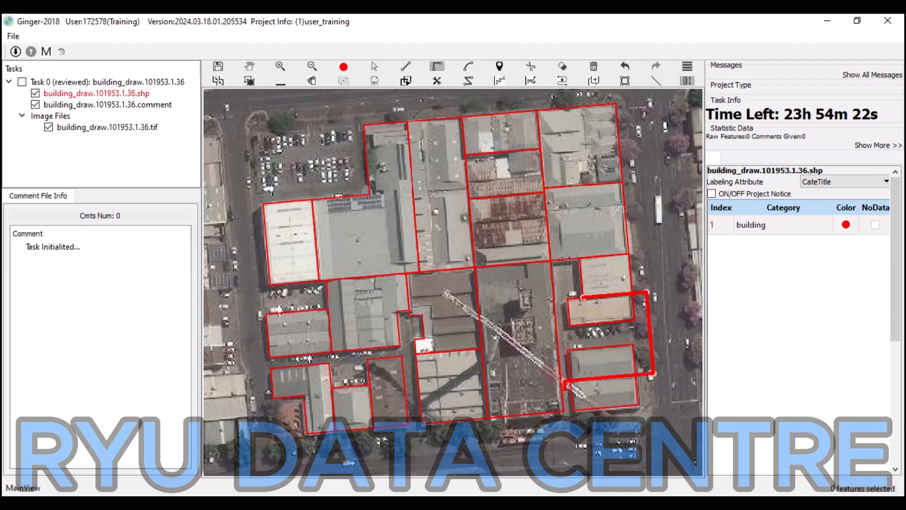
key("c")
key("h")
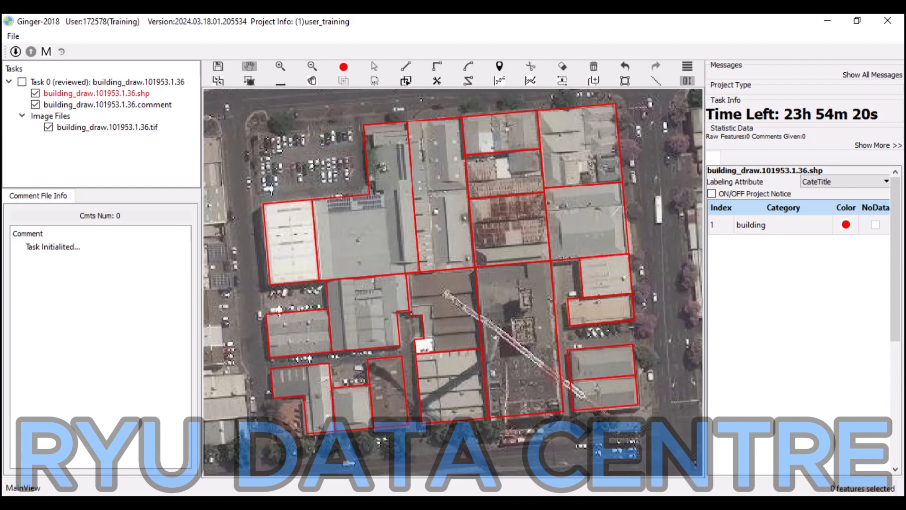
Run the topology check on the building polygons and inspect each reported error at its location on the map.
left_click_drag(564, 380, 565, 387)
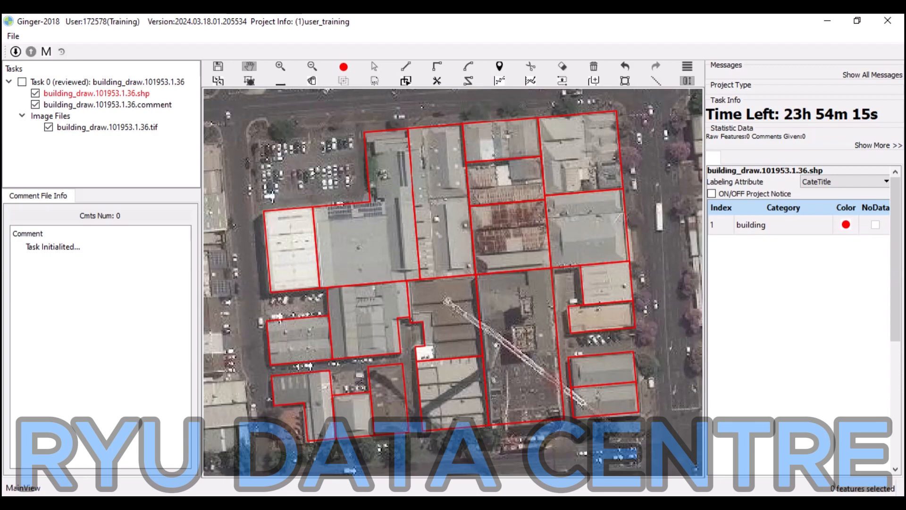
left_click_drag(453, 283, 442, 289)
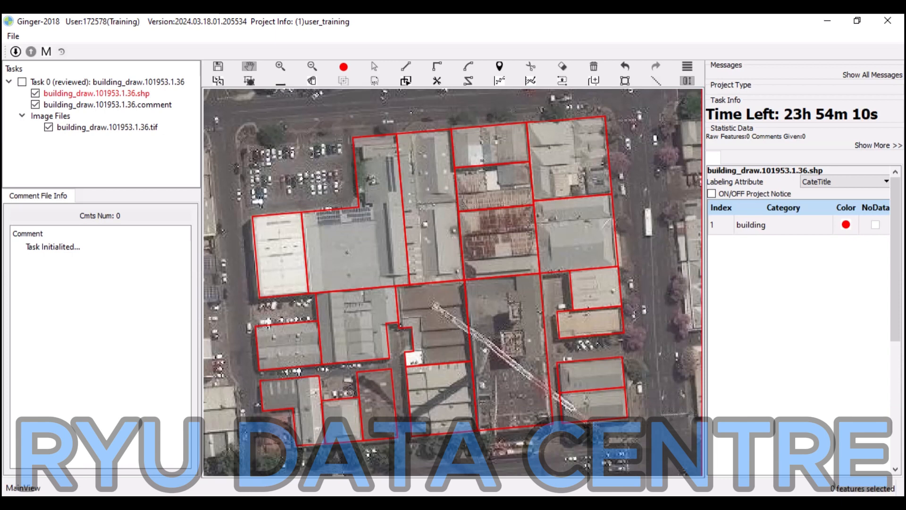
key("ctrl+t")
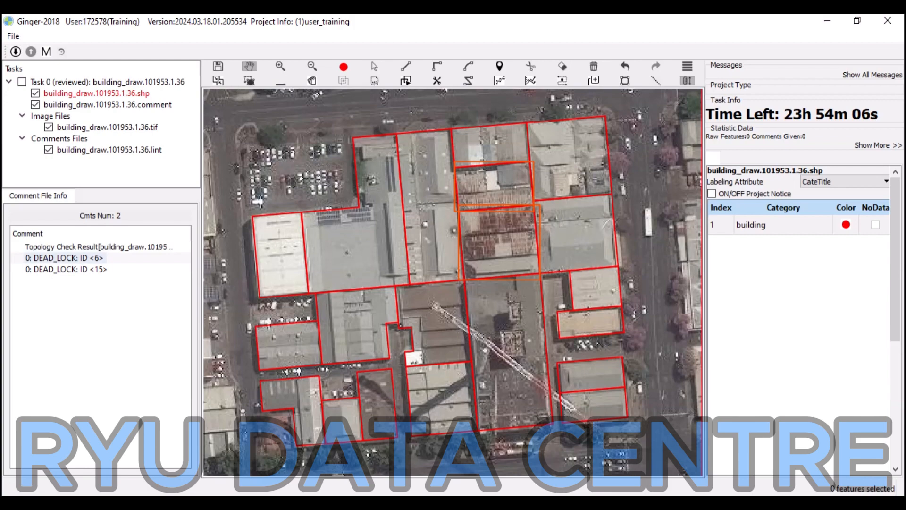
left_click(64, 258)
scroll(401, 292, "down", 1)
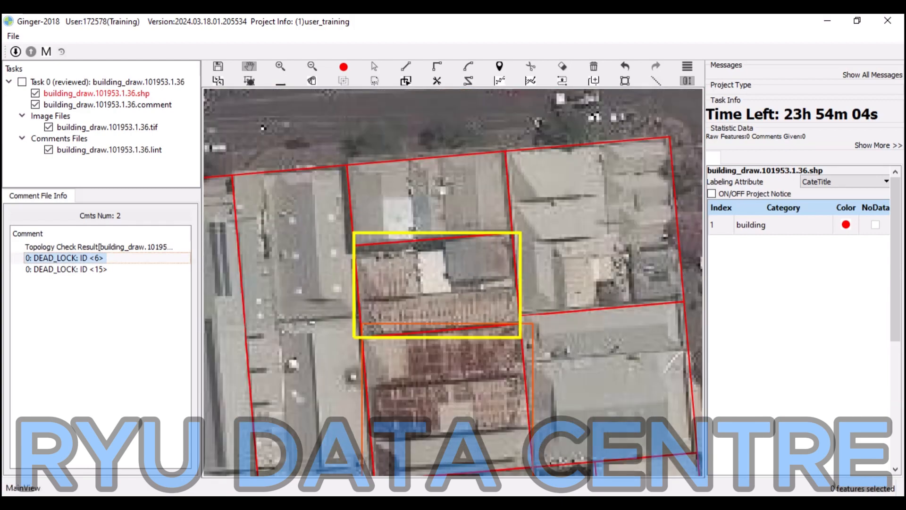
left_click(66, 270)
scroll(428, 354, "down", 2)
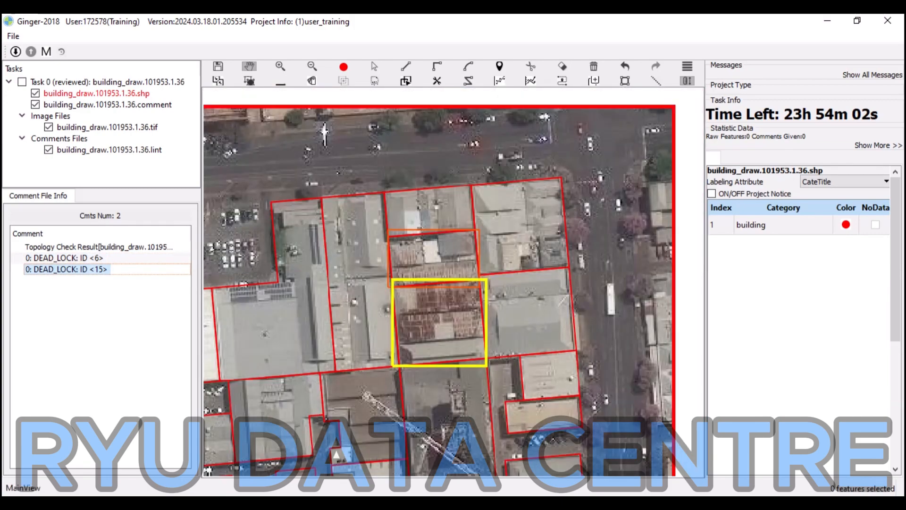
left_click_drag(428, 354, 425, 349)
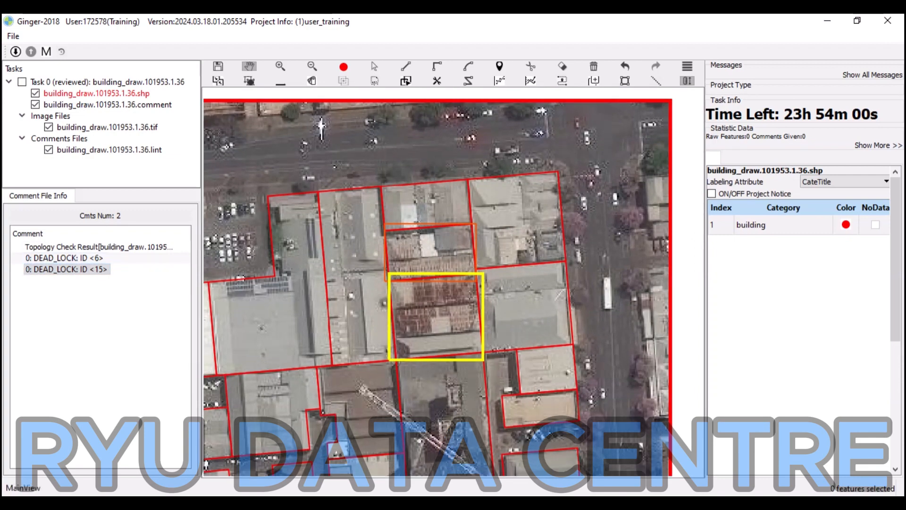
left_click_drag(473, 304, 490, 285)
scroll(491, 291, "down", 1)
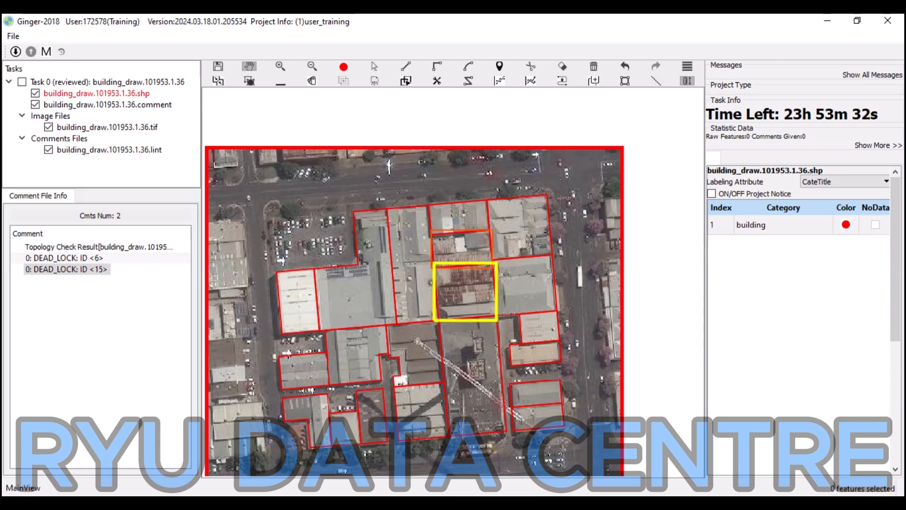
Select the three stacked building polygons around the two DEAD_LOCK errors, save the edits and rerun the topology check.
left_click_drag(465, 292, 445, 296)
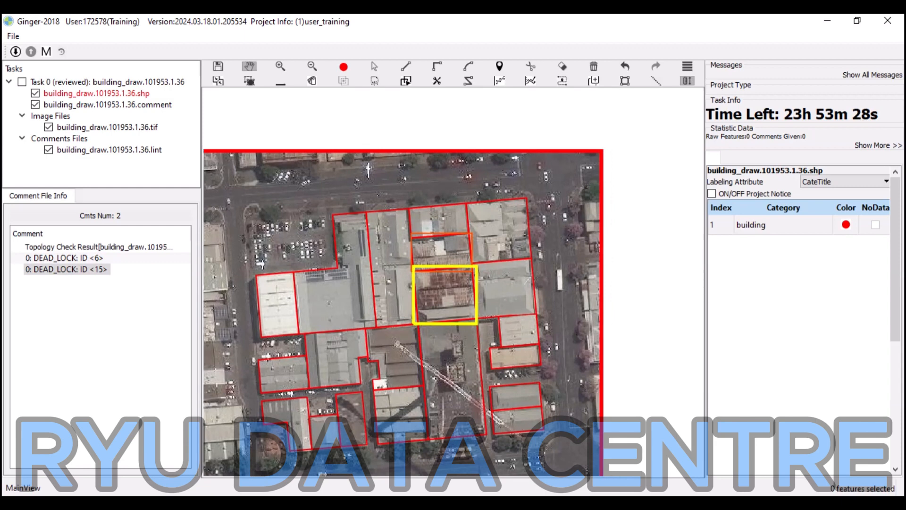
left_click_drag(444, 296, 437, 293)
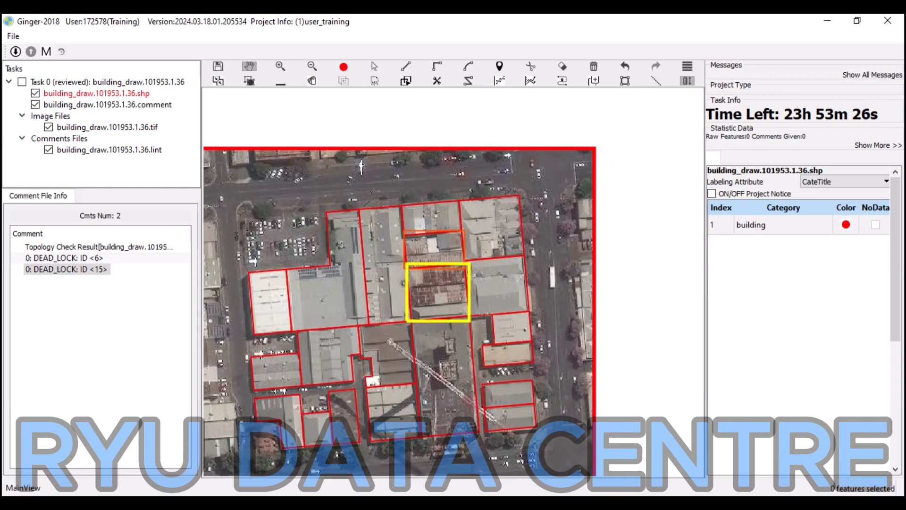
key("s")
left_click_drag(426, 176, 444, 304)
key("Escape")
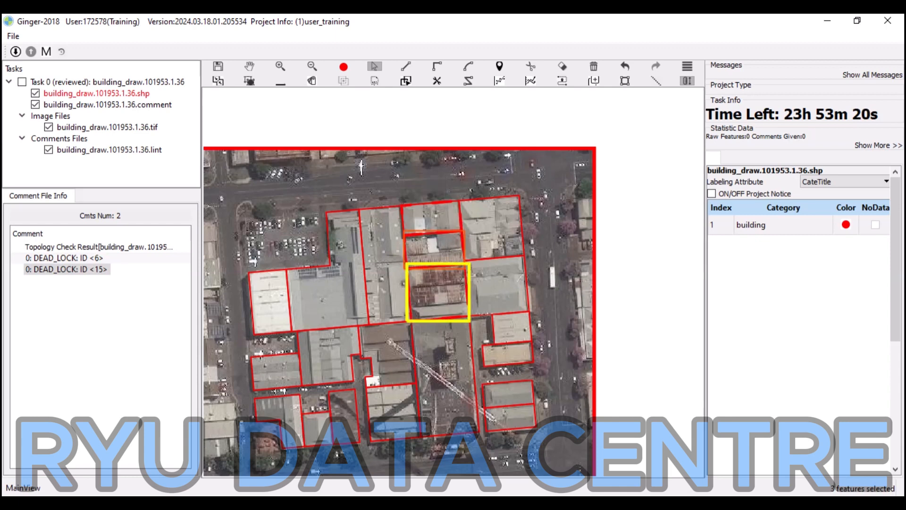
key("ctrl+s")
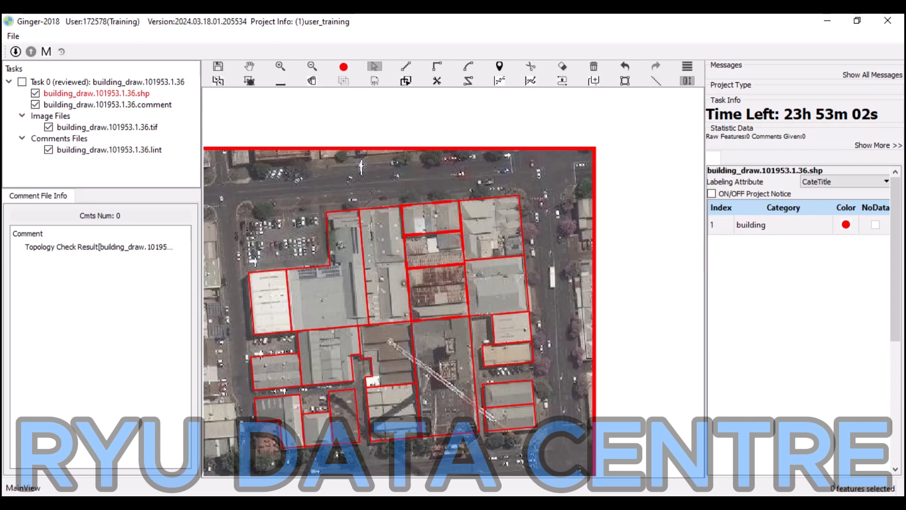
Inspect the three stacked polygons by selecting them at the rusty-roofed building's north edge, and clear the selection.
left_click(429, 267)
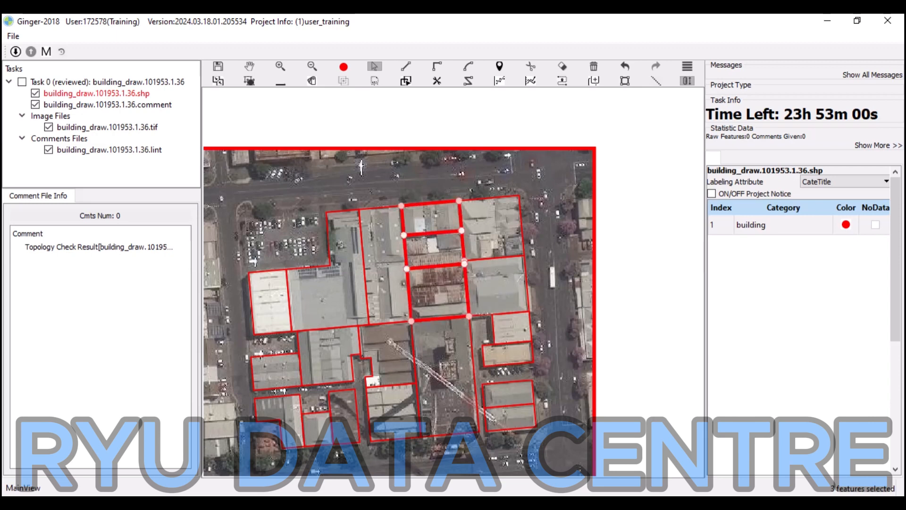
key("Escape")
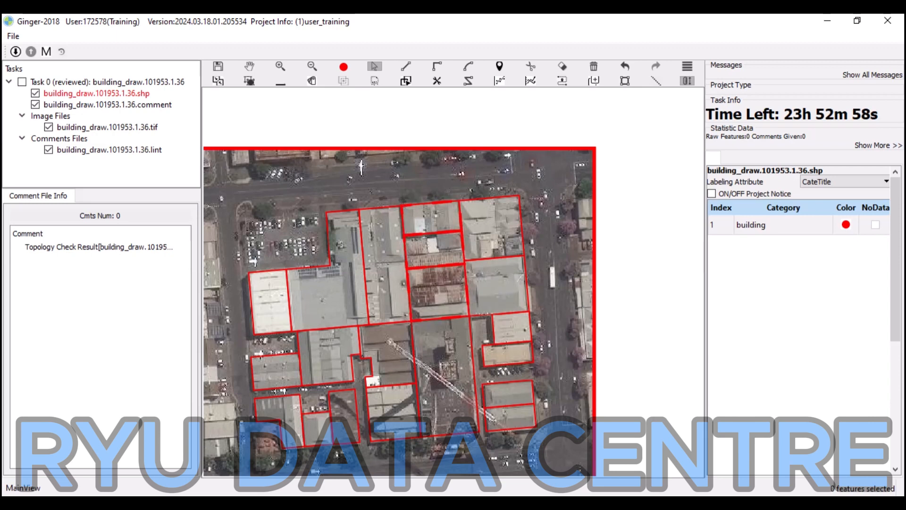
key("Escape")
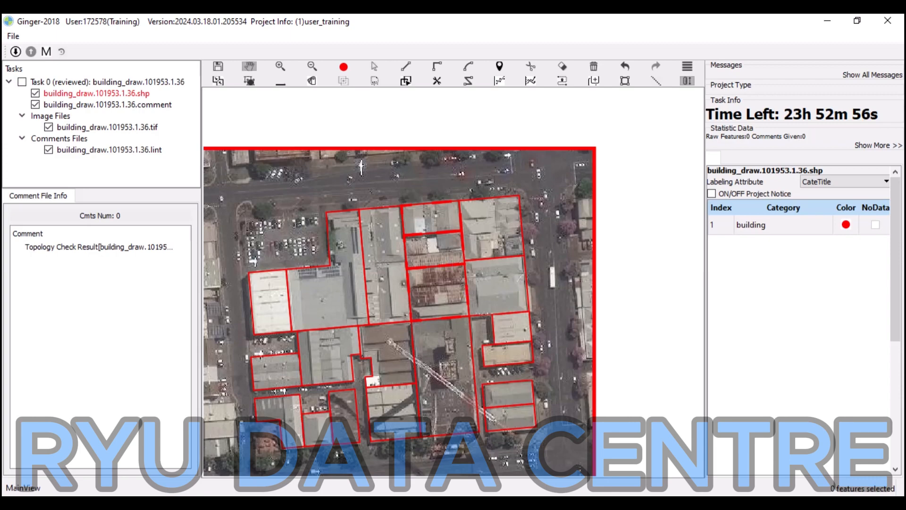
Submit the completed building annotation task and confirm the submission.
left_click_drag(451, 362, 482, 343)
scroll(512, 344, "down", 1)
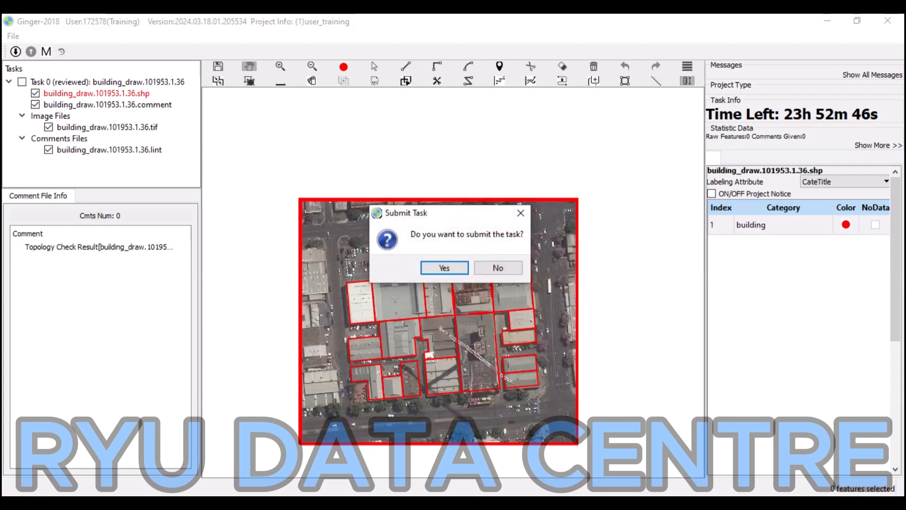
key("Return")
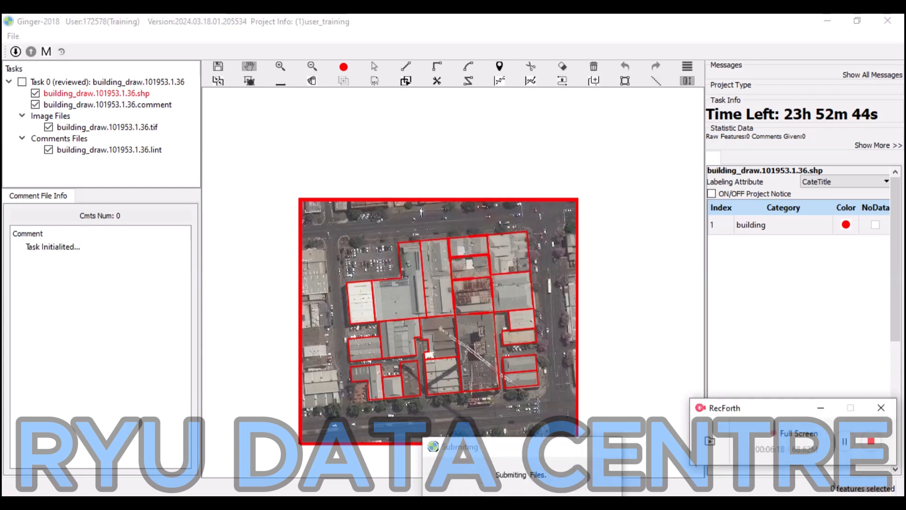